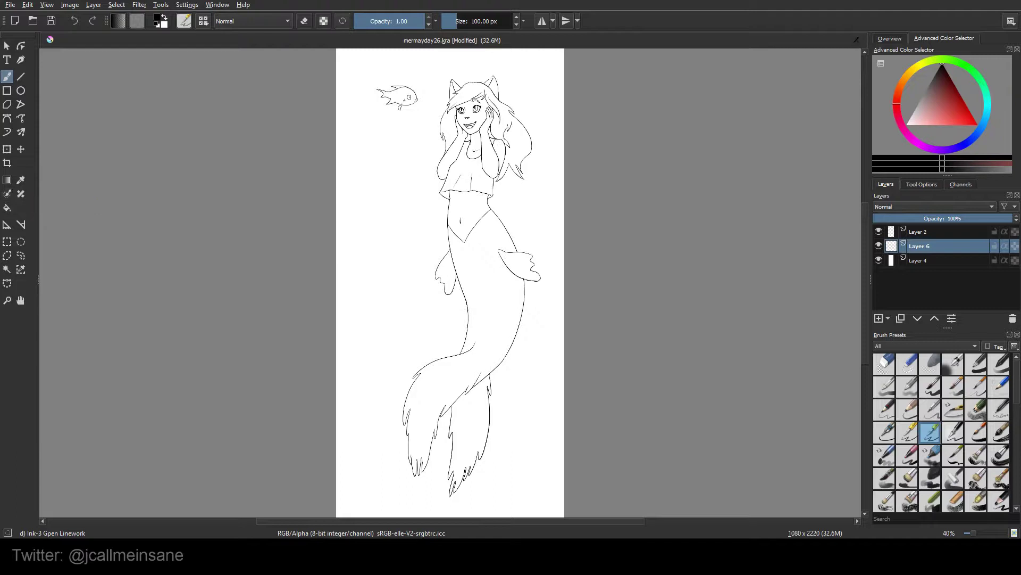
Step: Rename the top layer from Layer 2 to 'Lineart'
{"action": "left_click", "coordinate": [879, 245]}
{"action": "left_click", "coordinate": [879, 246]}
{"action": "left_click", "coordinate": [879, 231]}
{"action": "left_click", "coordinate": [879, 231]}
{"action": "left_click", "coordinate": [924, 230]}
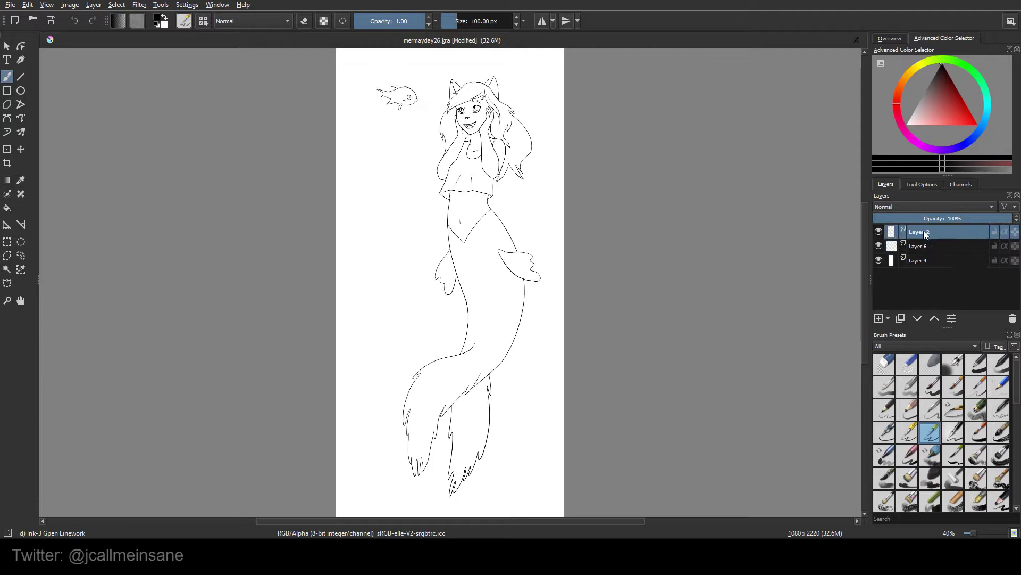
{"action": "double_click", "coordinate": [924, 231]}
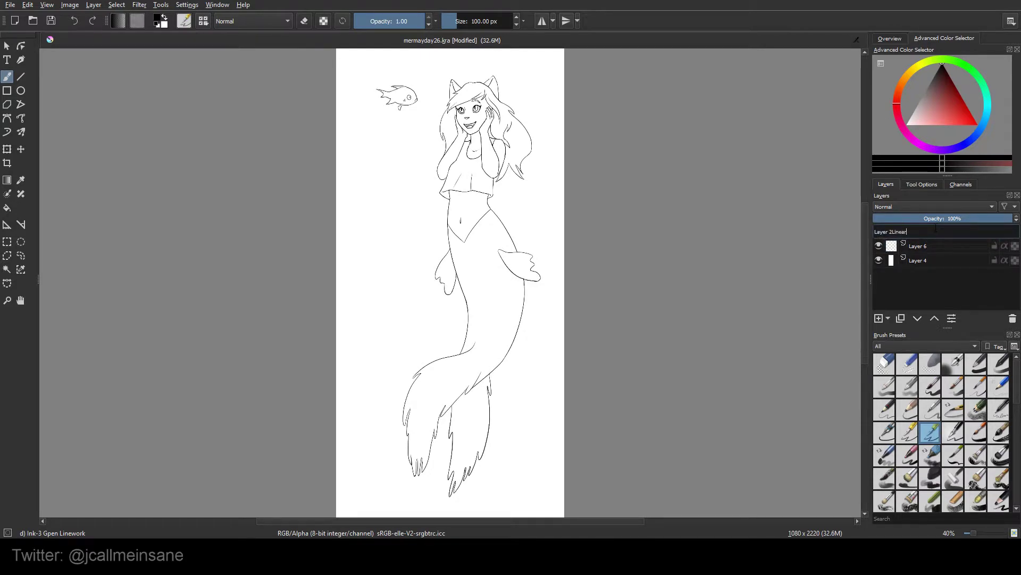
{"action": "key", "text": "ctrl+a"}
{"action": "key", "text": "BackSpace"}
{"action": "type", "text": "Lineart"}
{"action": "key", "text": "Return"}
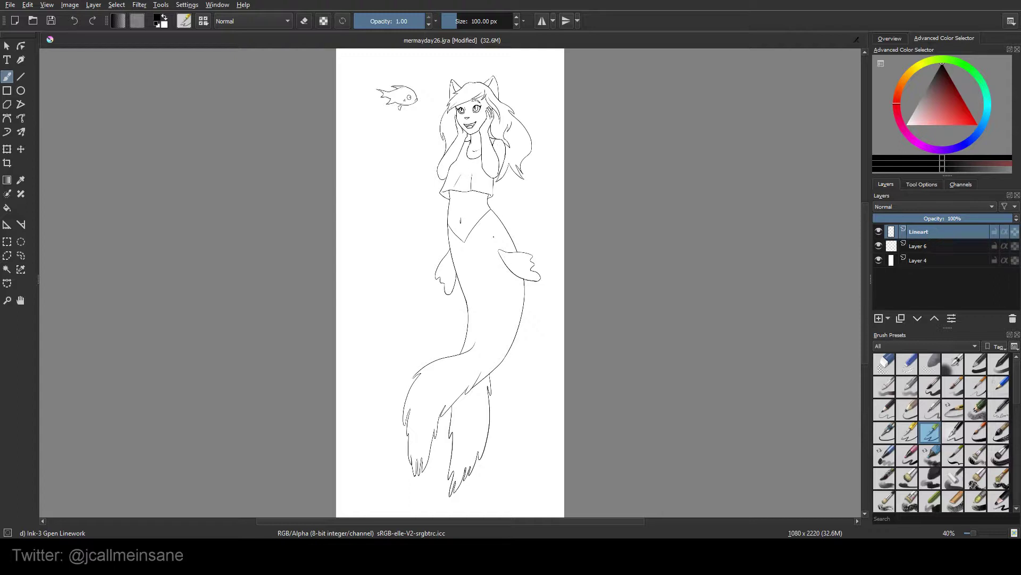
Step: Zoom in and out on the canvas to inspect the mermaid line art
{"action": "scroll", "coordinate": [491, 212], "scroll_direction": "up", "scroll_amount": 1}
{"action": "scroll", "coordinate": [478, 218], "scroll_direction": "down", "scroll_amount": 1}
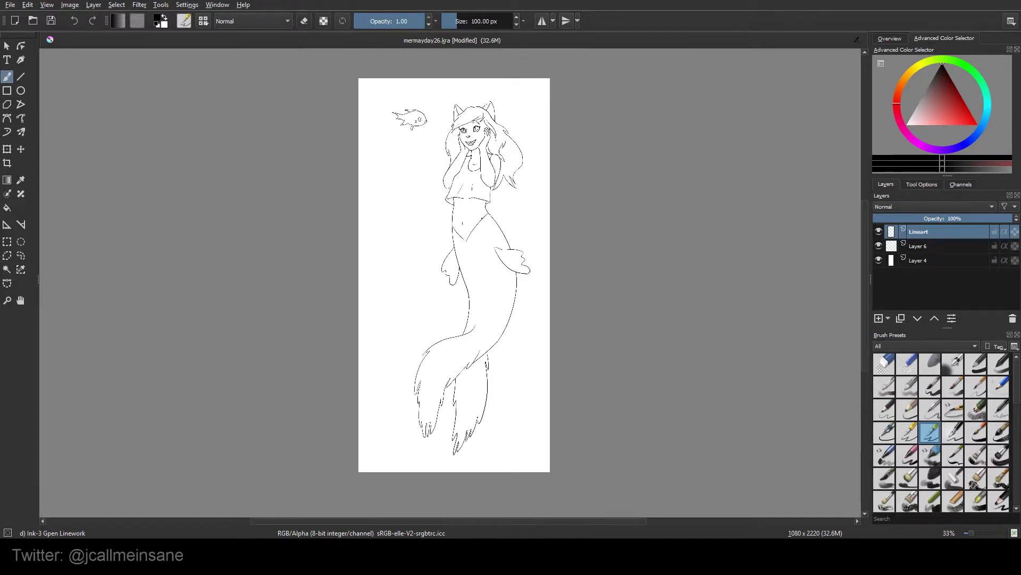
{"action": "scroll", "coordinate": [477, 218], "scroll_direction": "up", "scroll_amount": 3}
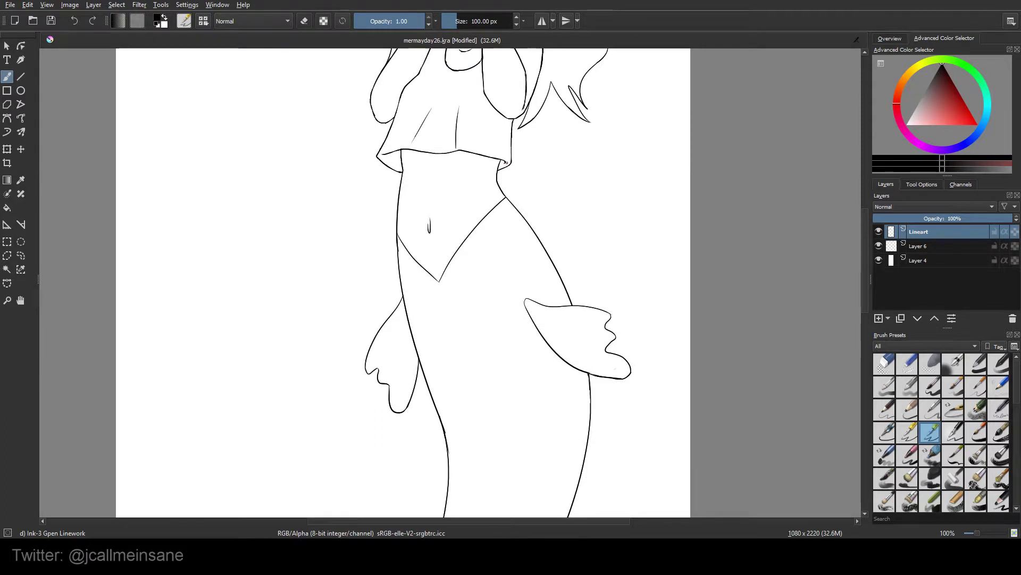
{"action": "scroll", "coordinate": [505, 162], "scroll_direction": "up", "scroll_amount": 5}
{"action": "scroll", "coordinate": [603, 241], "scroll_direction": "up", "scroll_amount": 1}
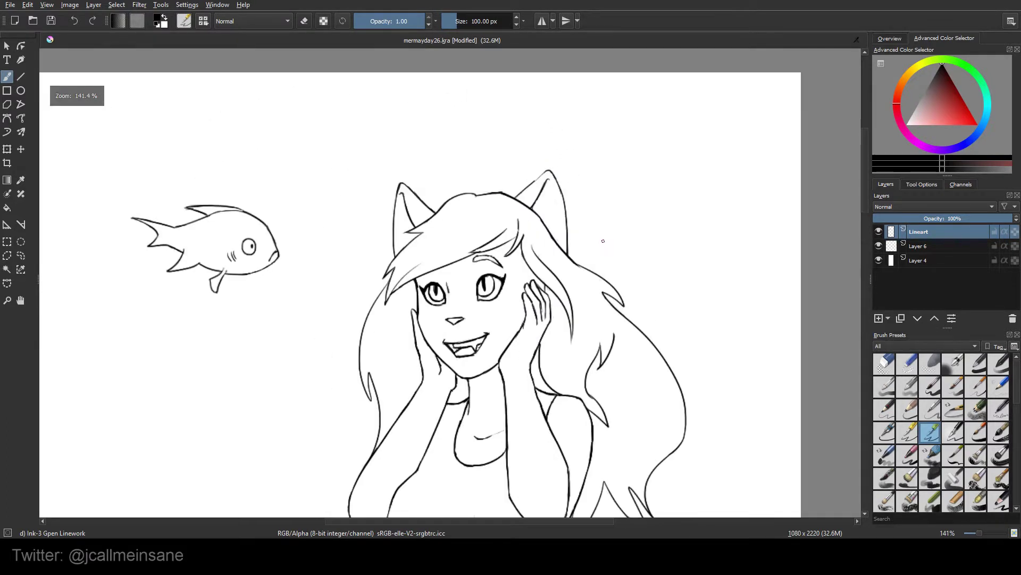
{"action": "scroll", "coordinate": [603, 241], "scroll_direction": "up", "scroll_amount": 2}
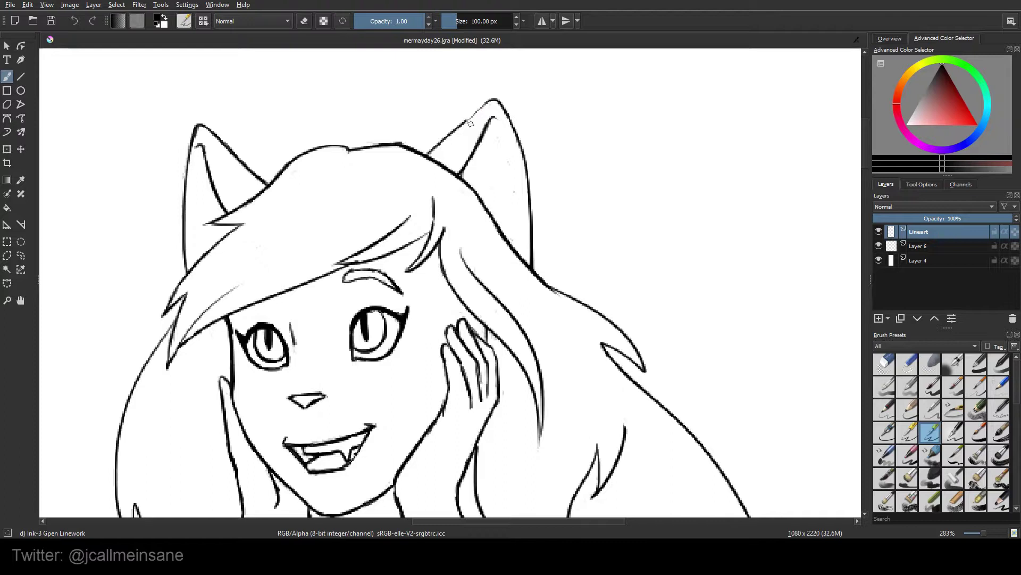
{"action": "scroll", "coordinate": [471, 123], "scroll_direction": "down", "scroll_amount": 3}
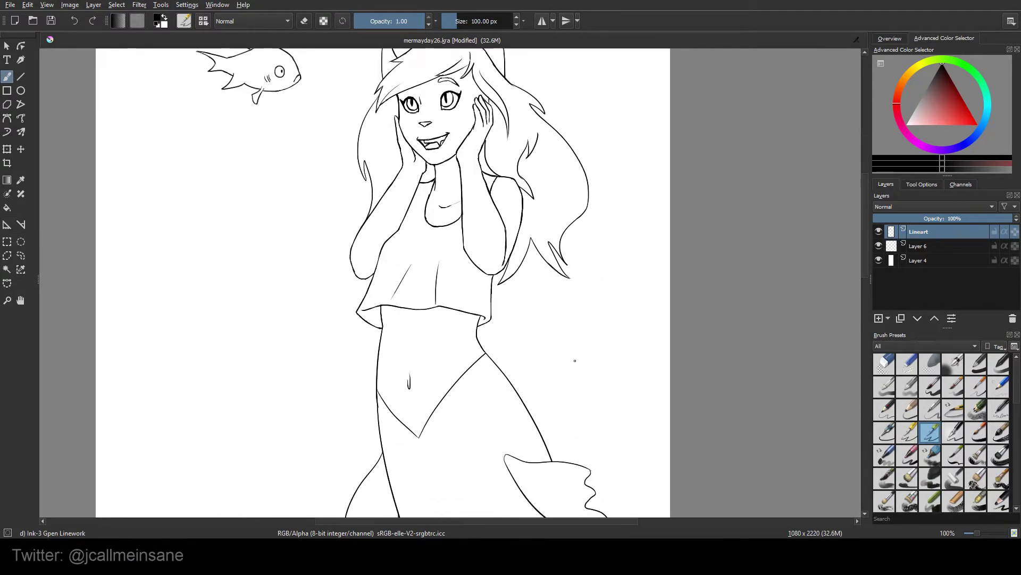
{"action": "scroll", "coordinate": [574, 360], "scroll_direction": "down", "scroll_amount": 10}
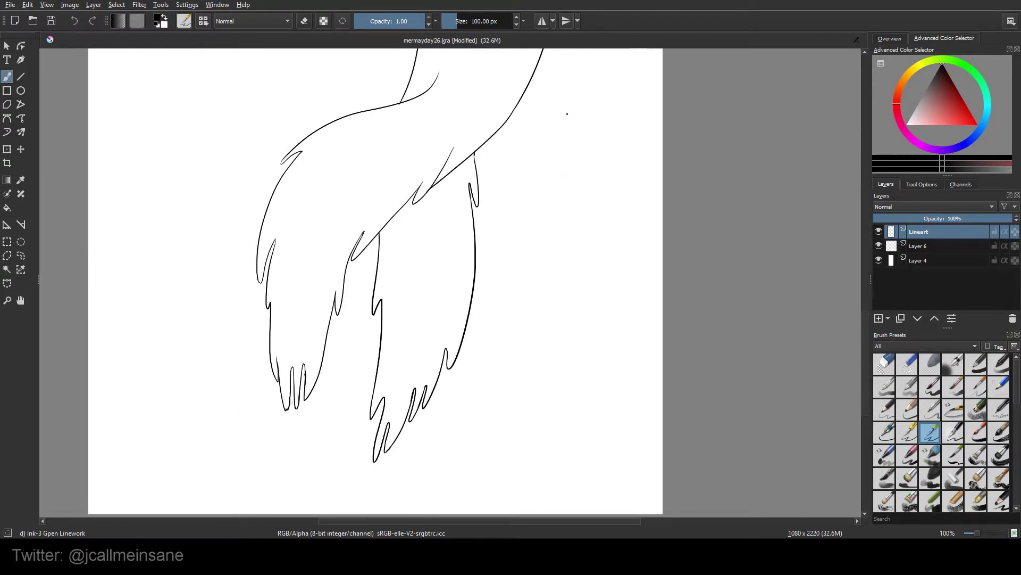
{"action": "scroll", "coordinate": [566, 128], "scroll_direction": "up", "scroll_amount": 12}
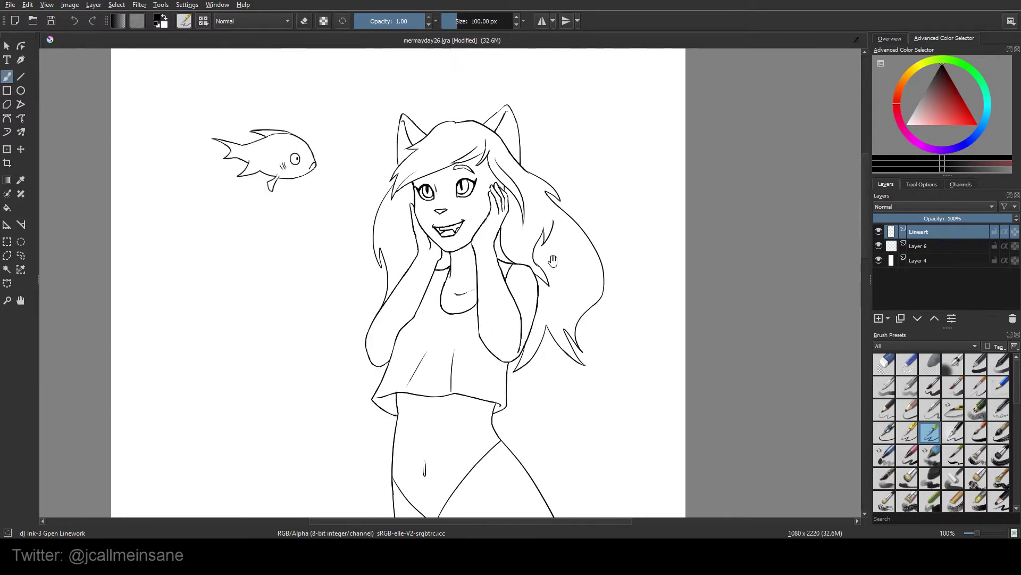
{"action": "scroll", "coordinate": [556, 260], "scroll_direction": "down", "scroll_amount": 2}
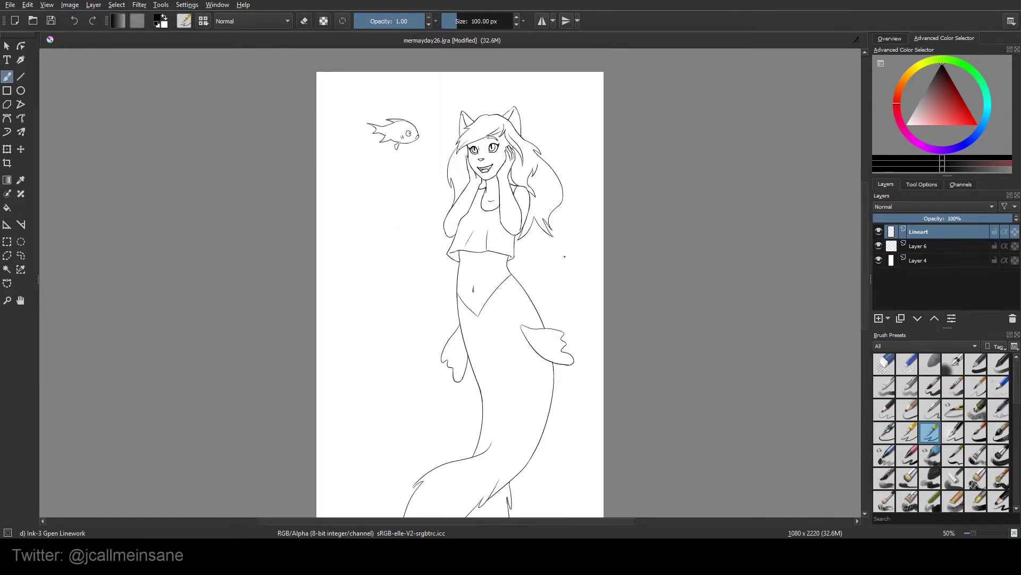
{"action": "scroll", "coordinate": [565, 257], "scroll_direction": "down", "scroll_amount": 1}
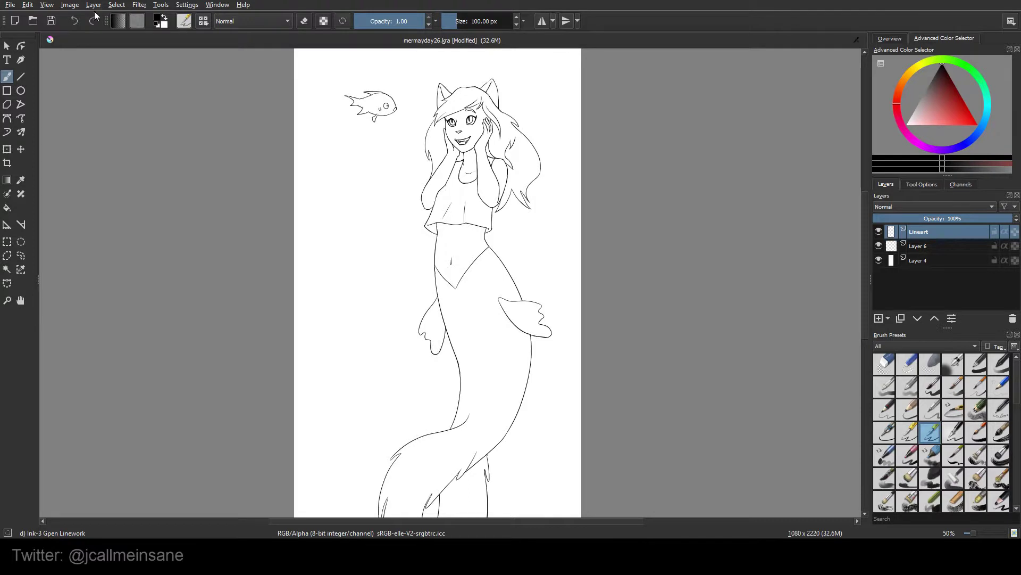
Step: Create Colorize Mask 1 on the Lineart layer and hide the white Layer 4
{"action": "left_click", "coordinate": [10, 196]}
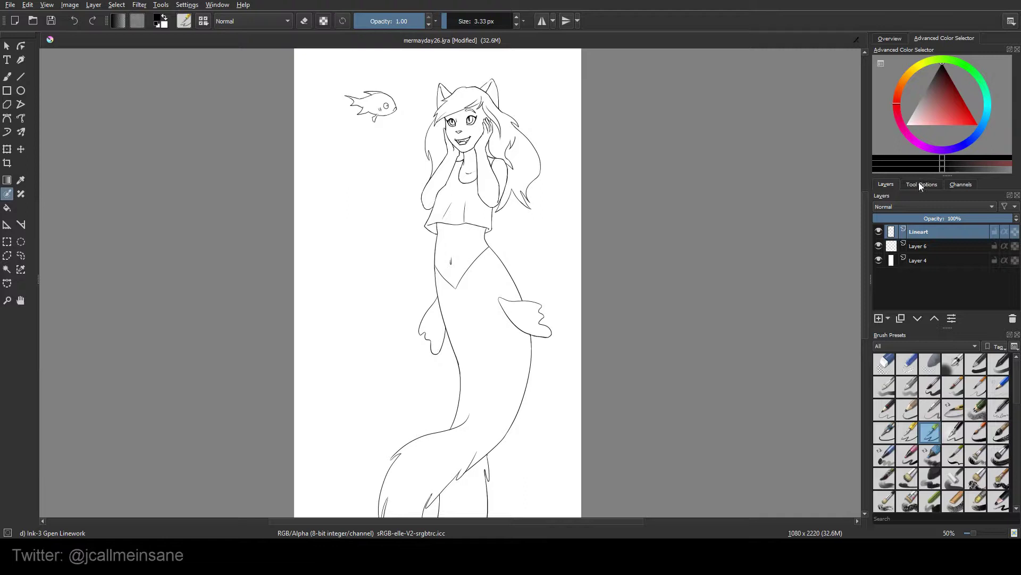
{"action": "left_click", "coordinate": [528, 224]}
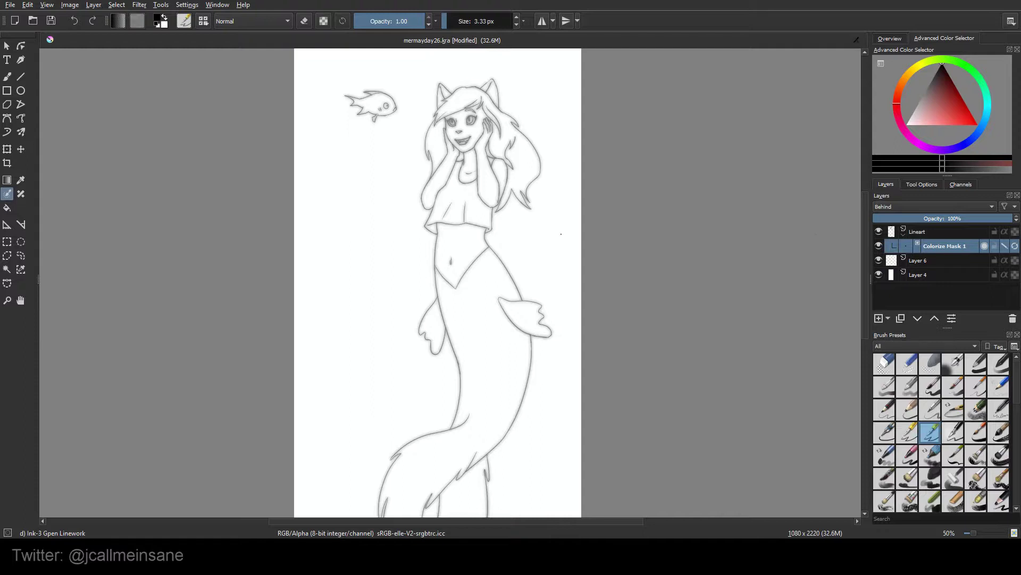
{"action": "left_click", "coordinate": [879, 275]}
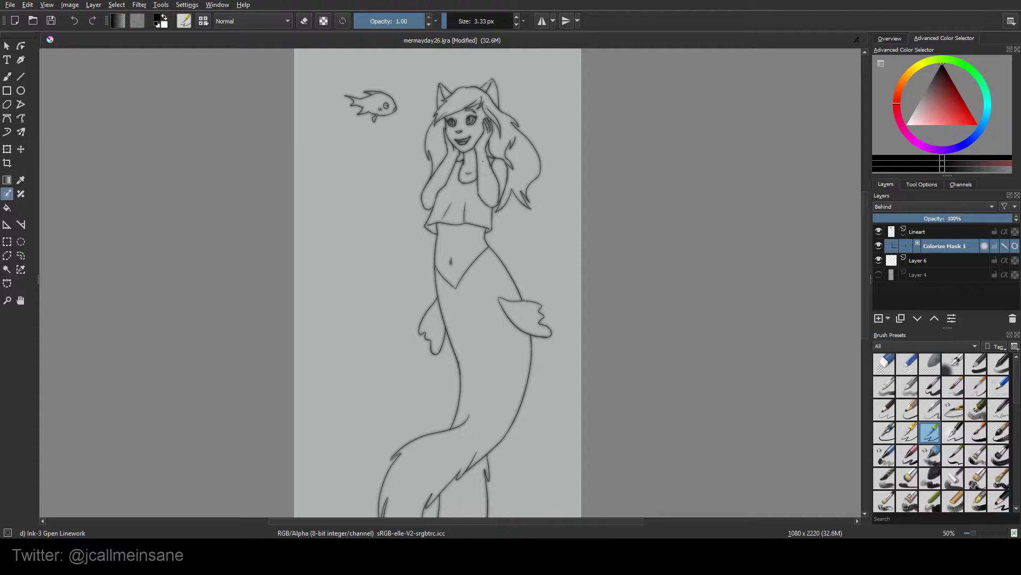
Step: Review the colorize mask settings, then delete Colorize Mask 1 from Lineart
{"action": "left_click", "coordinate": [921, 185]}
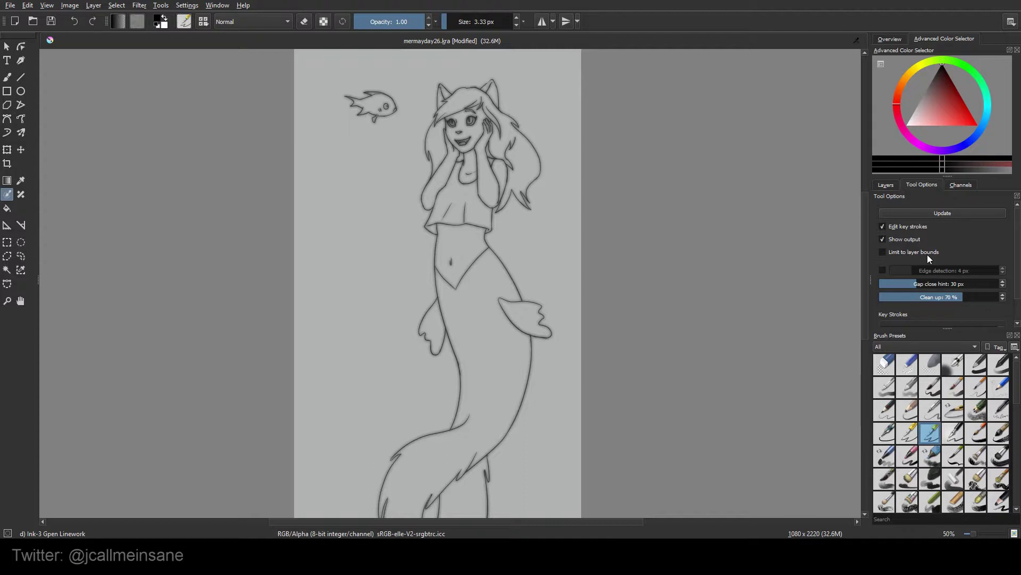
{"action": "left_click", "coordinate": [888, 184]}
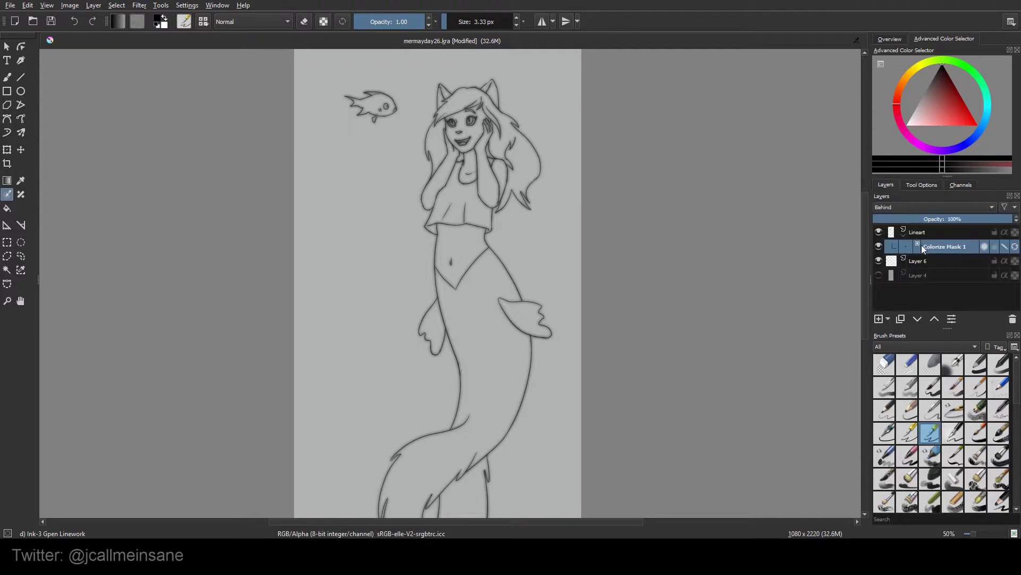
{"action": "right_click", "coordinate": [922, 245]}
{"action": "left_click", "coordinate": [949, 244]}
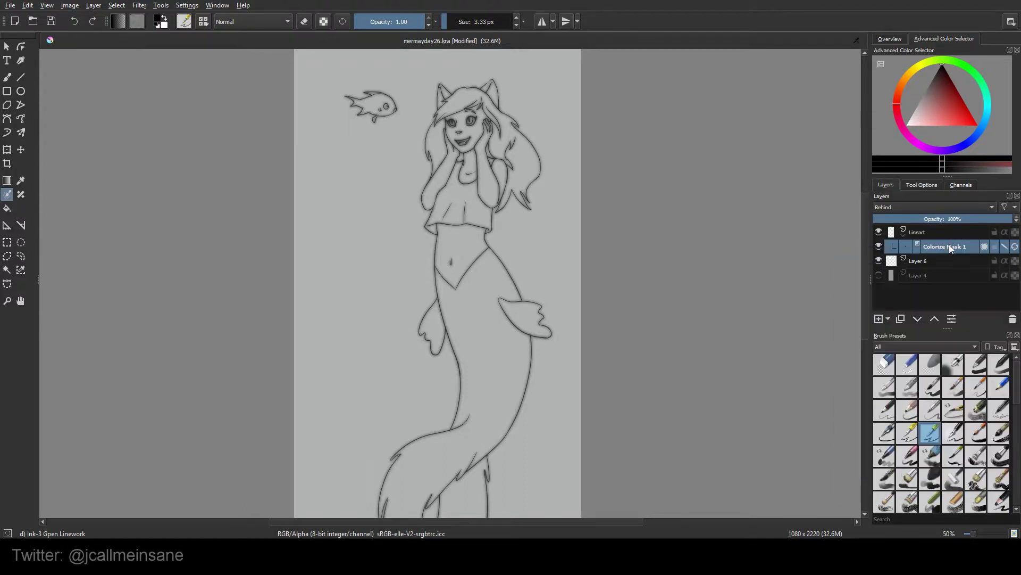
{"action": "left_click", "coordinate": [1015, 318]}
Step: Extend the crop frame past both sides to widen the canvas to 1974 × 2220 px
{"action": "scroll", "coordinate": [556, 249], "scroll_direction": "down", "scroll_amount": 1}
{"action": "key", "text": "ctrl+t"}
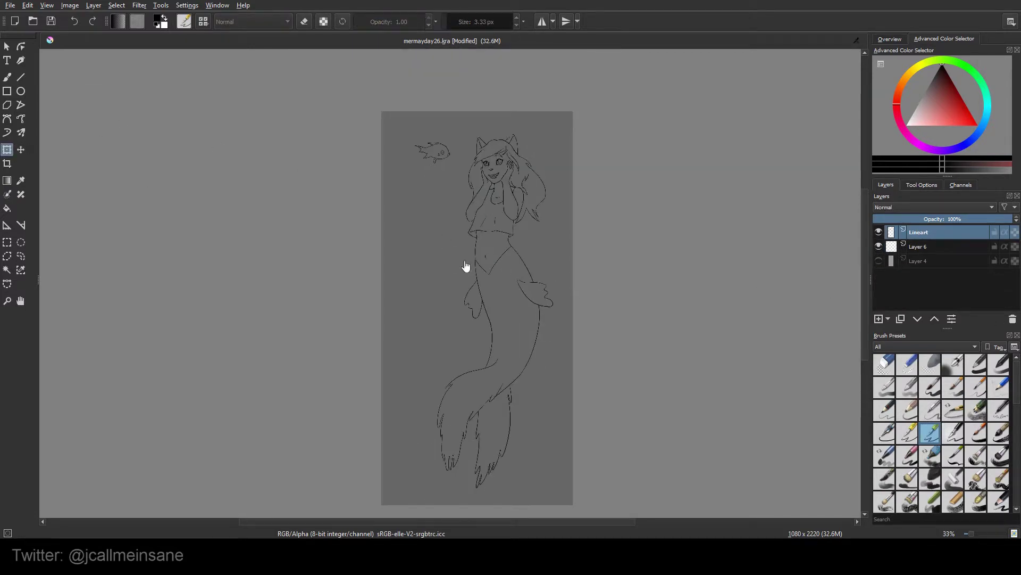
{"action": "left_click", "coordinate": [938, 246]}
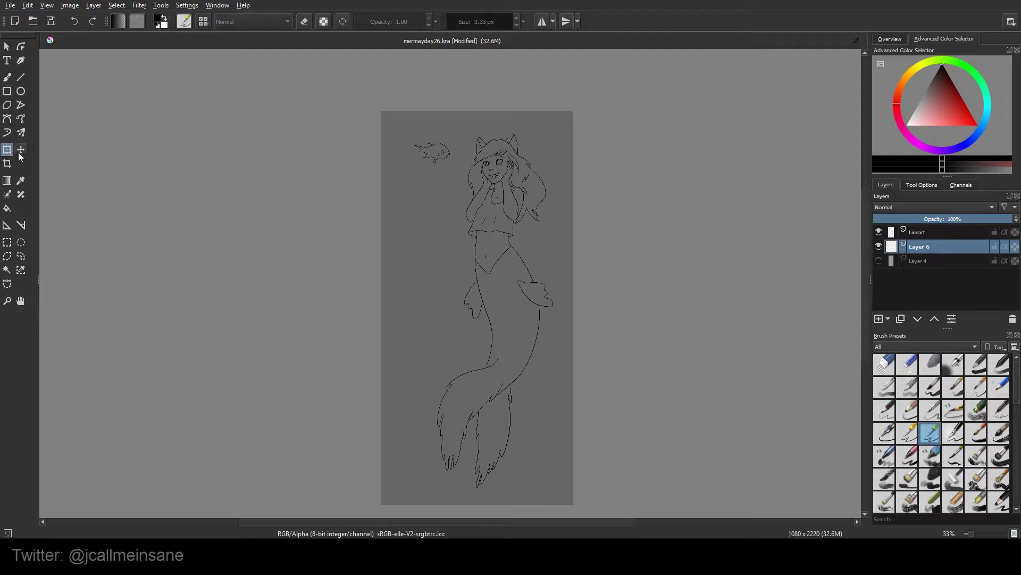
{"action": "left_click", "coordinate": [426, 207]}
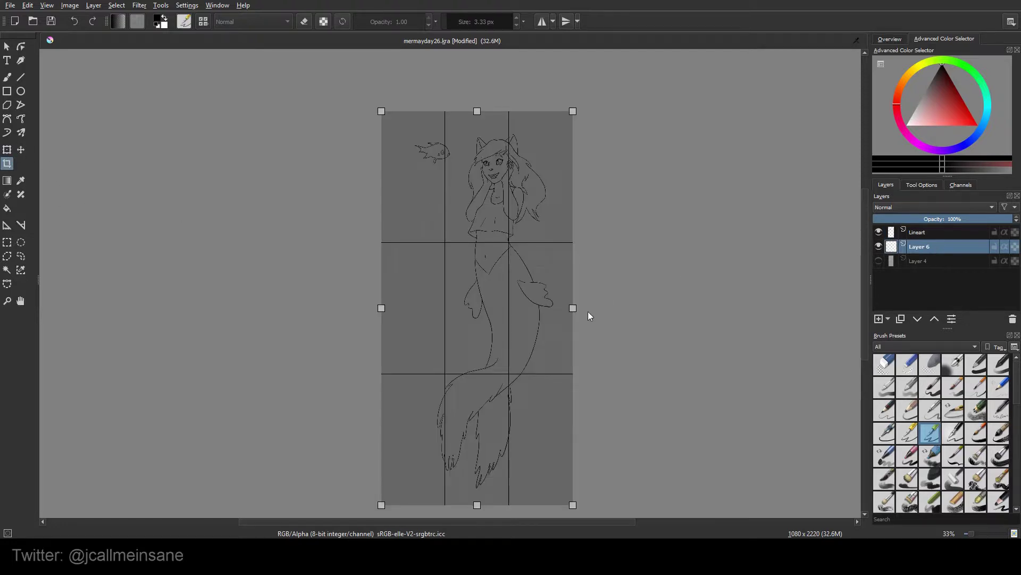
{"action": "left_click_drag", "start_coordinate": [573, 308], "coordinate": [649, 315]}
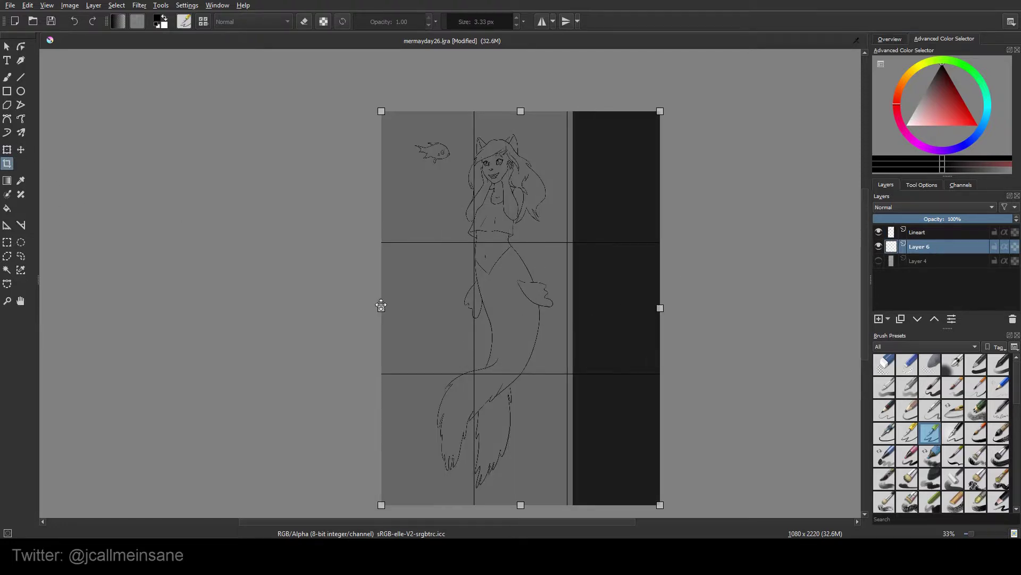
{"action": "left_click_drag", "start_coordinate": [381, 299], "coordinate": [298, 299]}
{"action": "key", "text": "Return"}
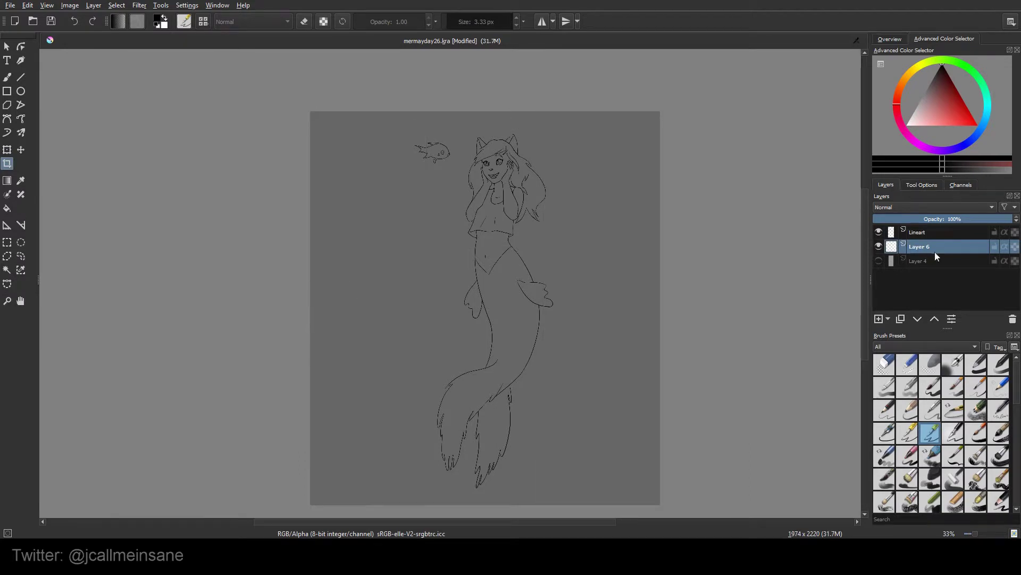
Step: Make the white Layer 4 visible again
{"action": "left_click", "coordinate": [878, 260]}
{"action": "left_click", "coordinate": [921, 185]}
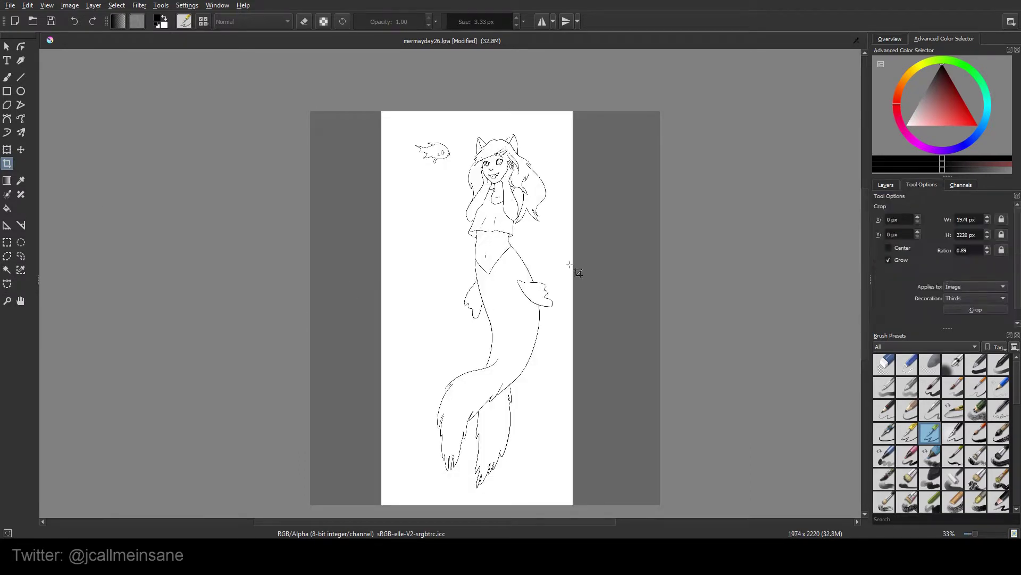
{"action": "left_click", "coordinate": [7, 194]}
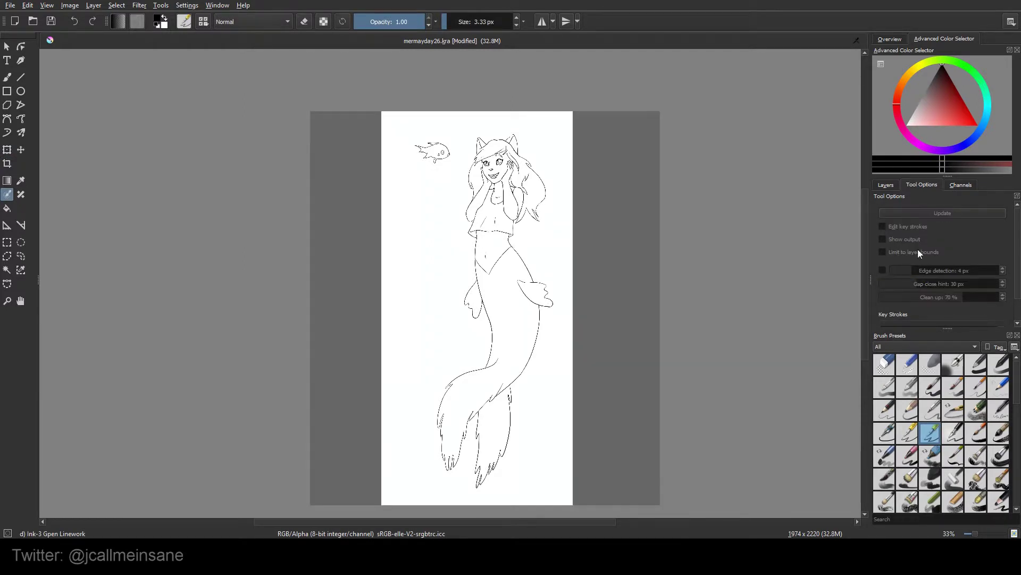
Step: Add a colorize mask on the line art, check its settings, then delete Colorize Mask 1
{"action": "left_click", "coordinate": [885, 185]}
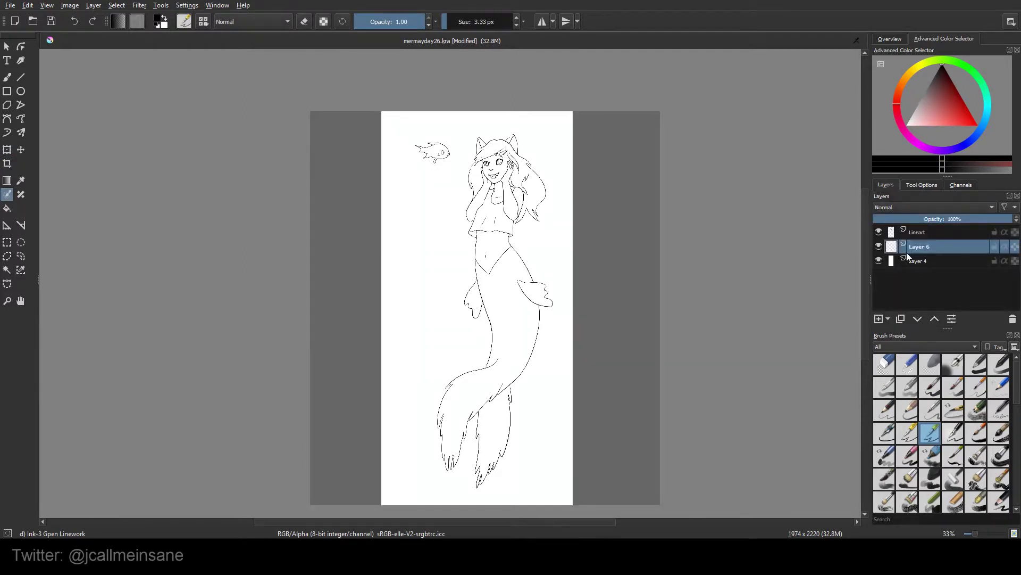
{"action": "left_click", "coordinate": [643, 242]}
{"action": "left_click", "coordinate": [923, 186]}
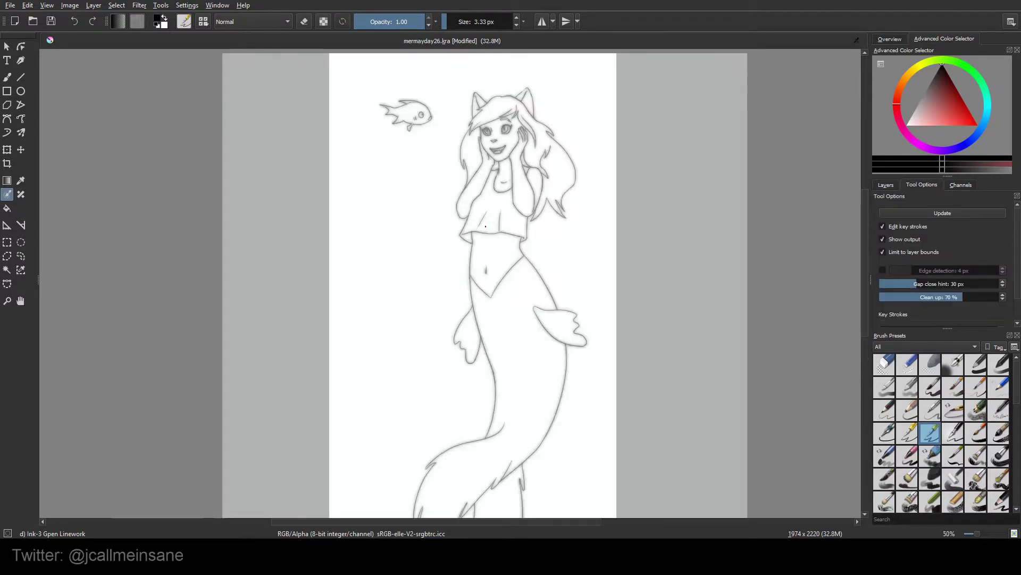
{"action": "left_click", "coordinate": [886, 185]}
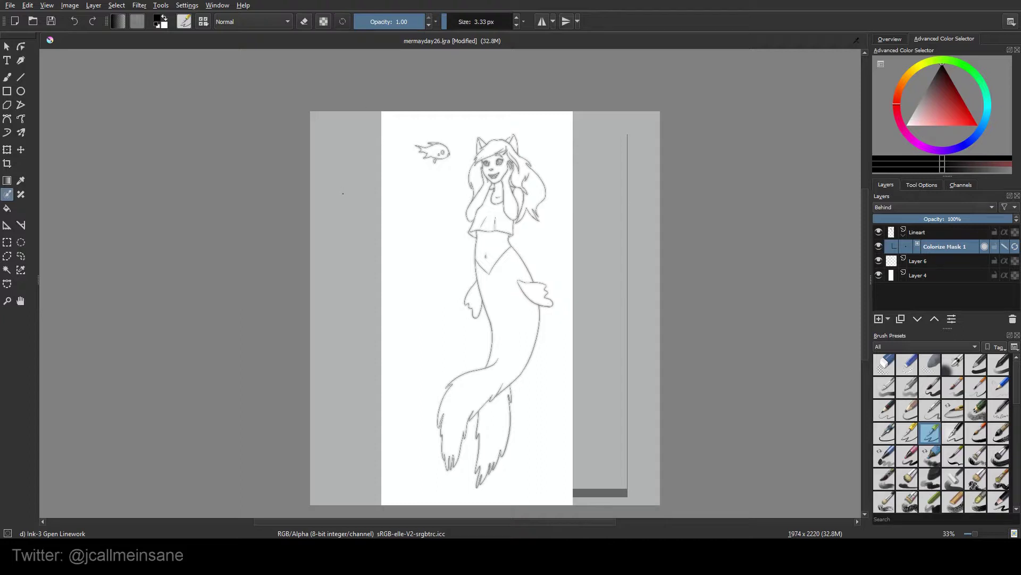
{"action": "left_click", "coordinate": [923, 185]}
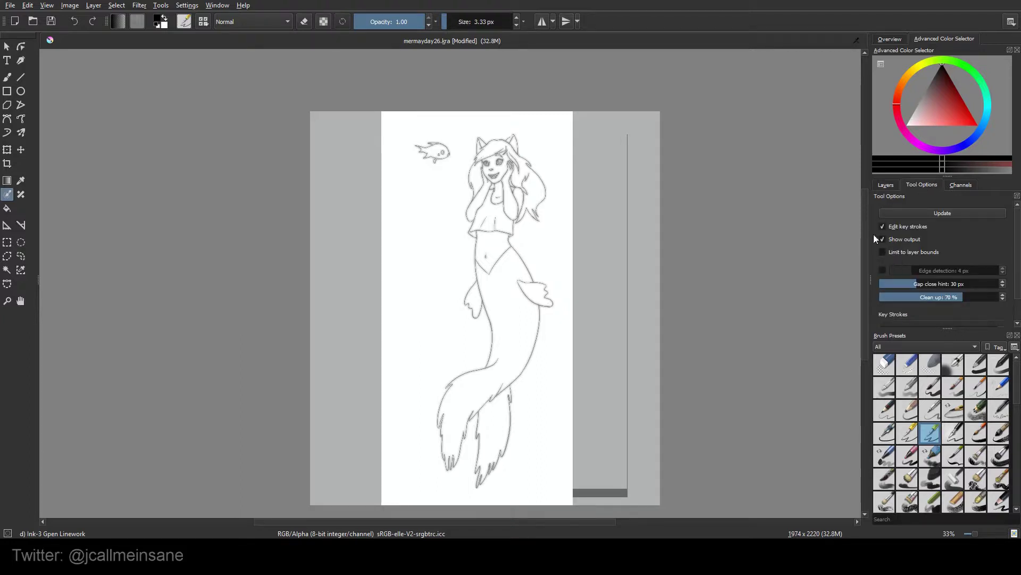
{"action": "left_click", "coordinate": [887, 185]}
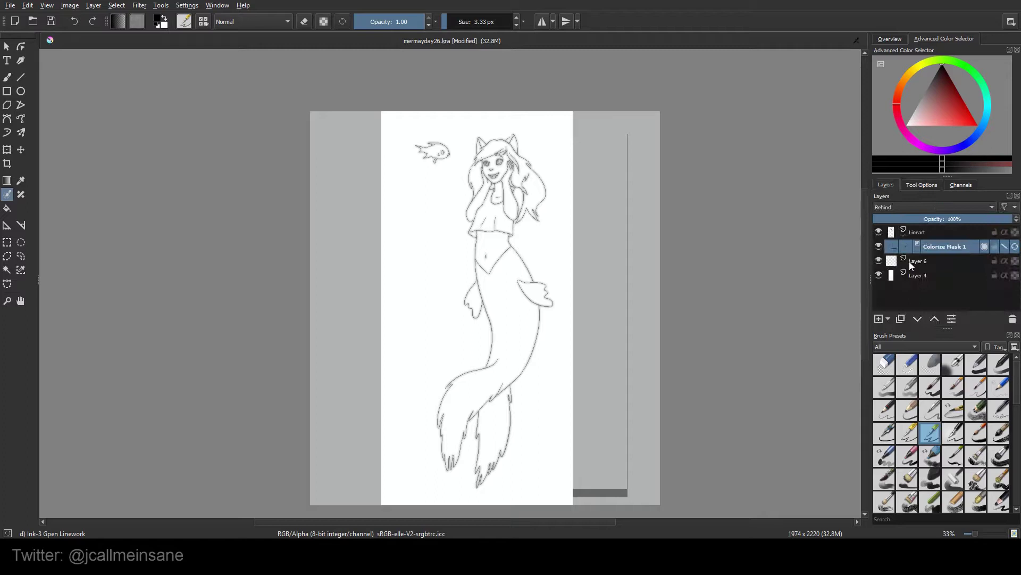
{"action": "left_click", "coordinate": [1012, 319]}
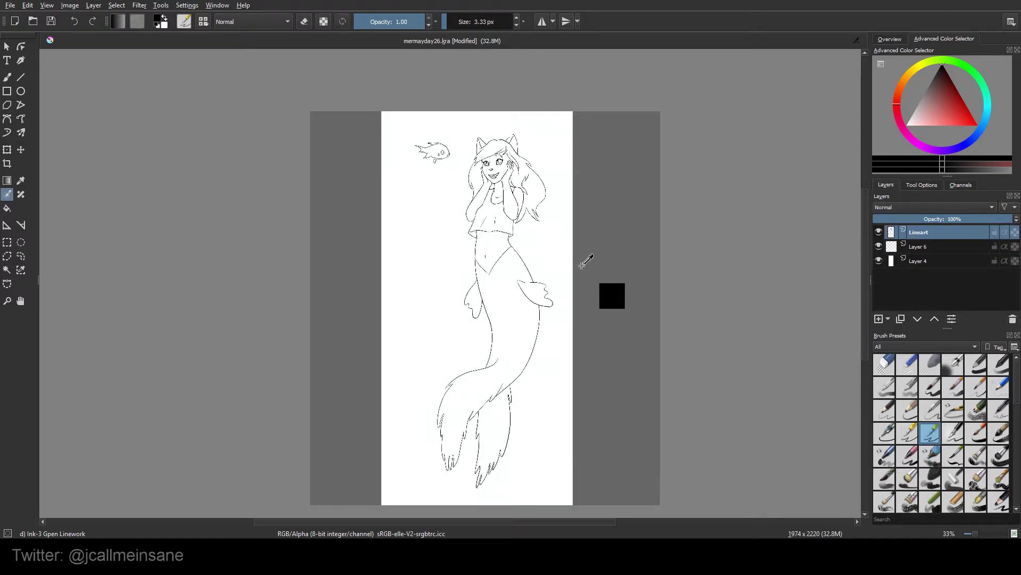
Step: Undo and redo the mask deletion, then draw a trial crop frame and discard it
{"action": "key", "text": "ctrl+z"}
{"action": "left_click", "coordinate": [1012, 319]}
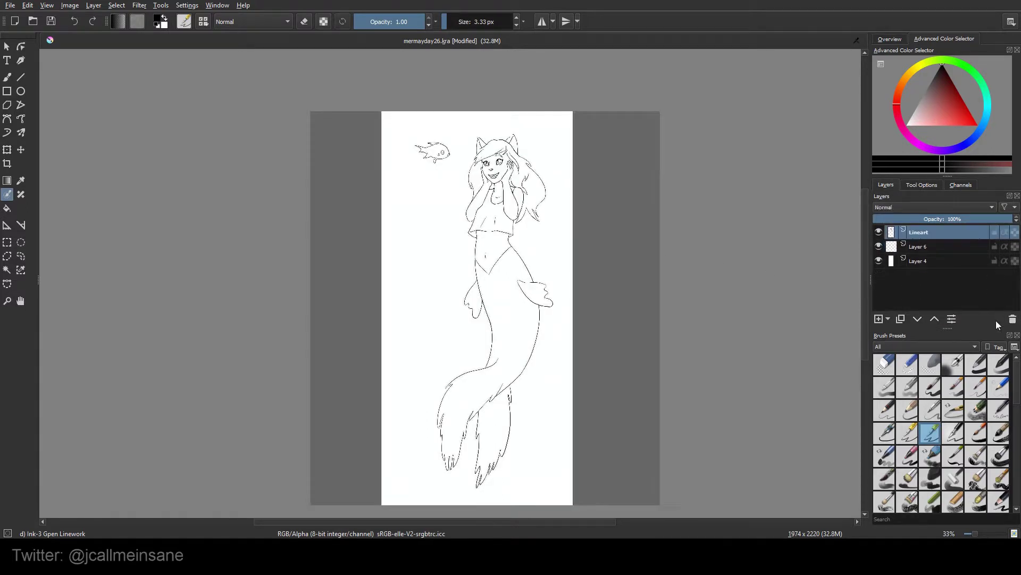
{"action": "left_click", "coordinate": [7, 163]}
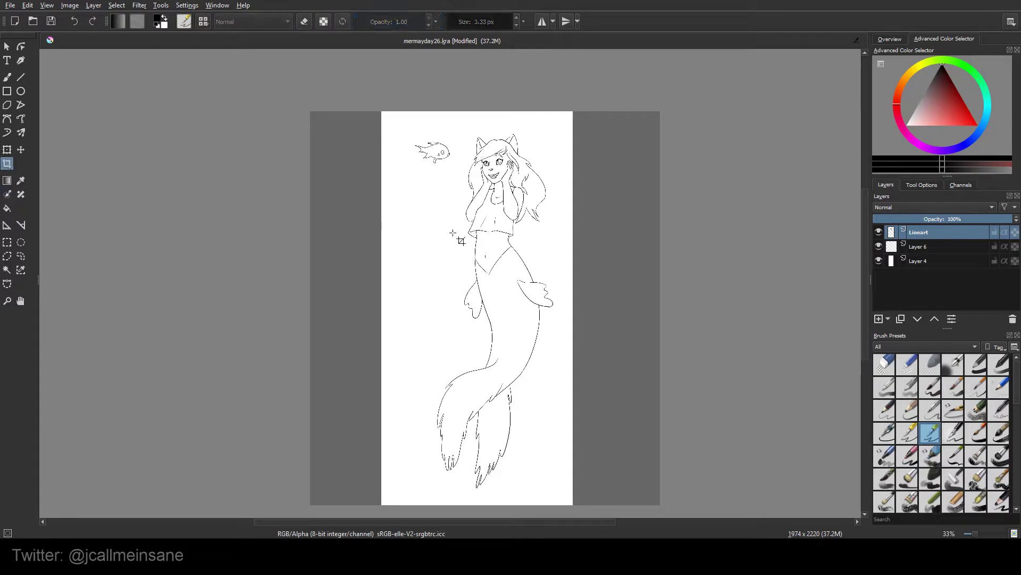
{"action": "left_click", "coordinate": [392, 250]}
{"action": "left_click_drag", "start_coordinate": [311, 303], "coordinate": [379, 321]}
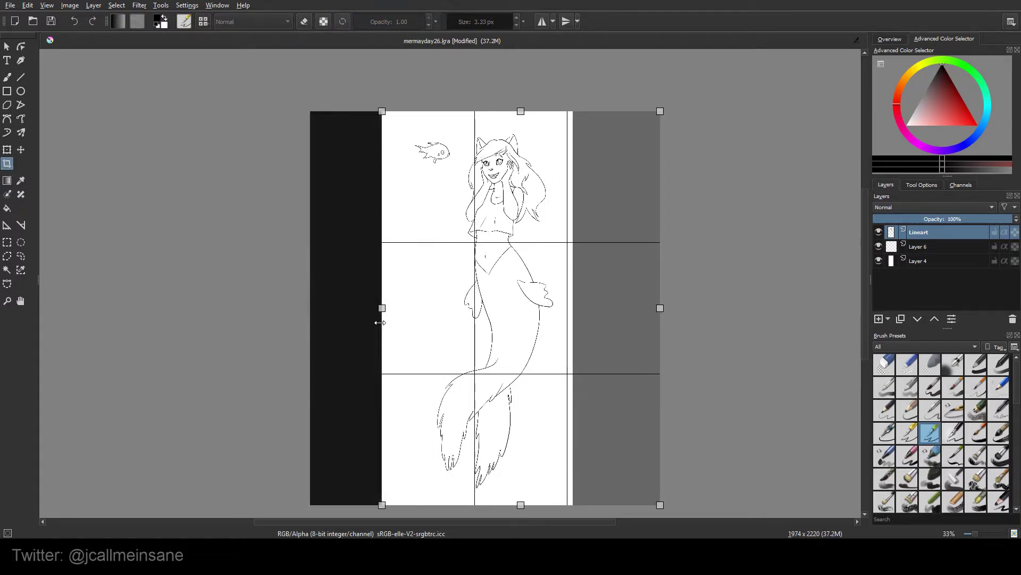
{"action": "left_click_drag", "start_coordinate": [661, 304], "coordinate": [597, 314]}
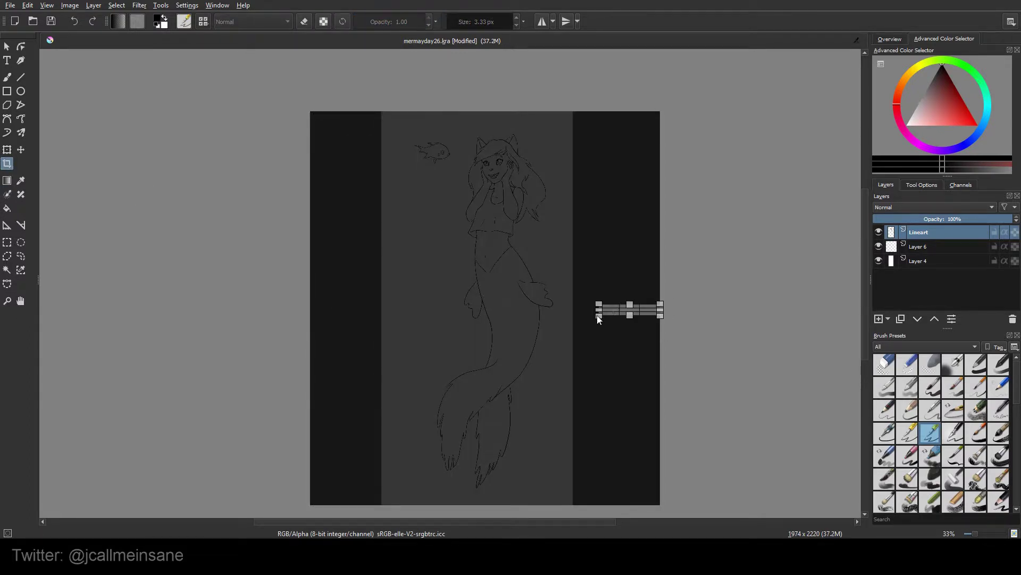
{"action": "left_click", "coordinate": [563, 296]}
Step: Crop the canvas to the 1037 × 2220 px white page around the mermaid
{"action": "left_click", "coordinate": [324, 296]}
{"action": "left_click_drag", "start_coordinate": [313, 308], "coordinate": [382, 312]}
{"action": "left_click_drag", "start_coordinate": [659, 307], "coordinate": [567, 311]}
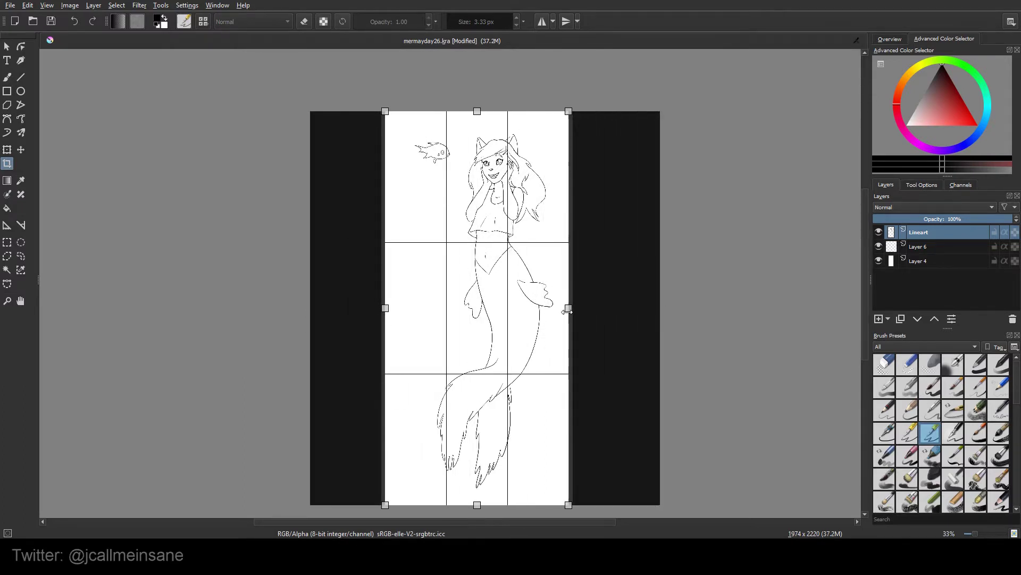
{"action": "key", "text": "Return"}
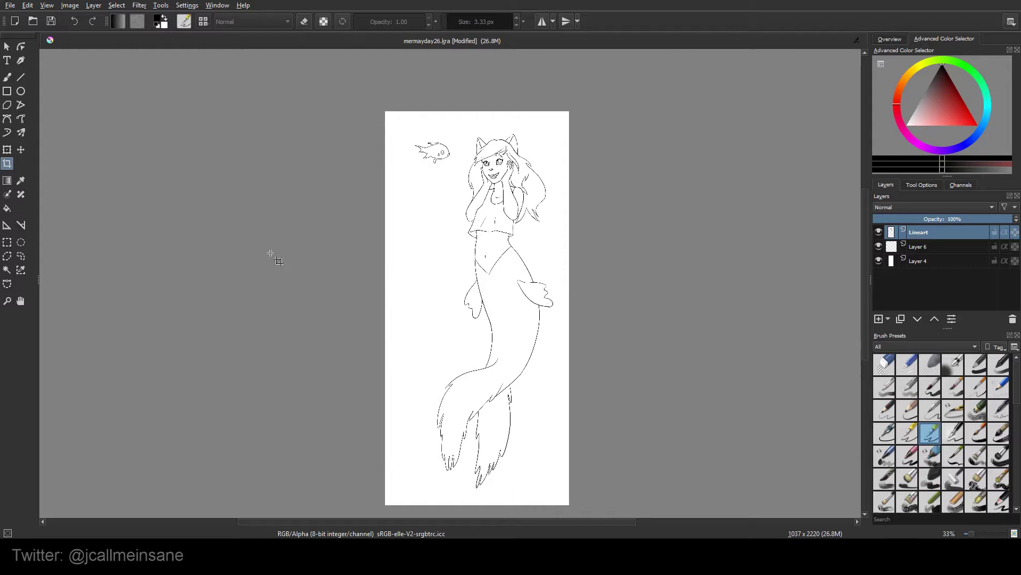
{"action": "left_click", "coordinate": [7, 195]}
Step: Add a new colorize mask under Lineart and show its empty Key Strokes list
{"action": "left_click", "coordinate": [465, 285]}
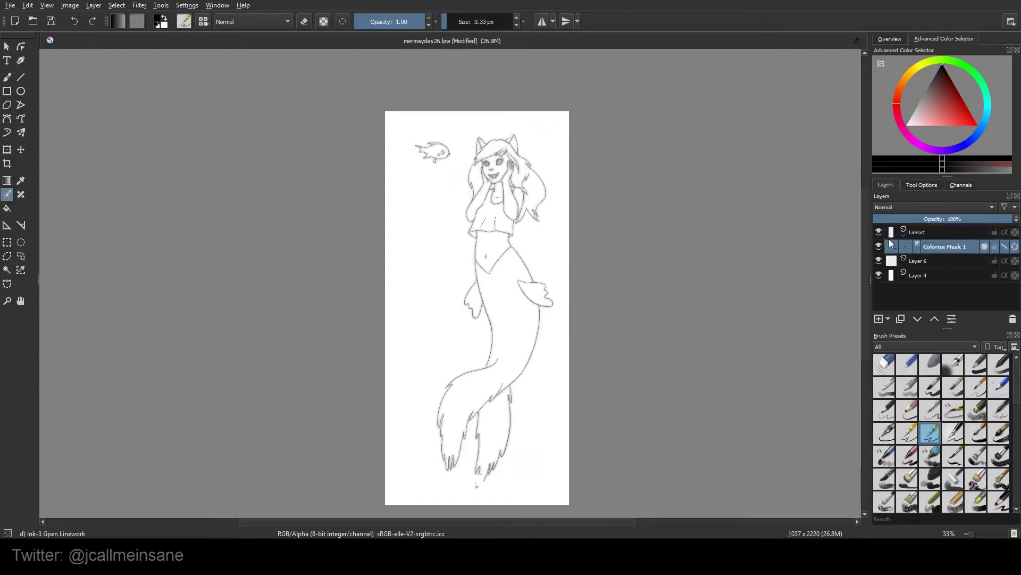
{"action": "left_click", "coordinate": [921, 186]}
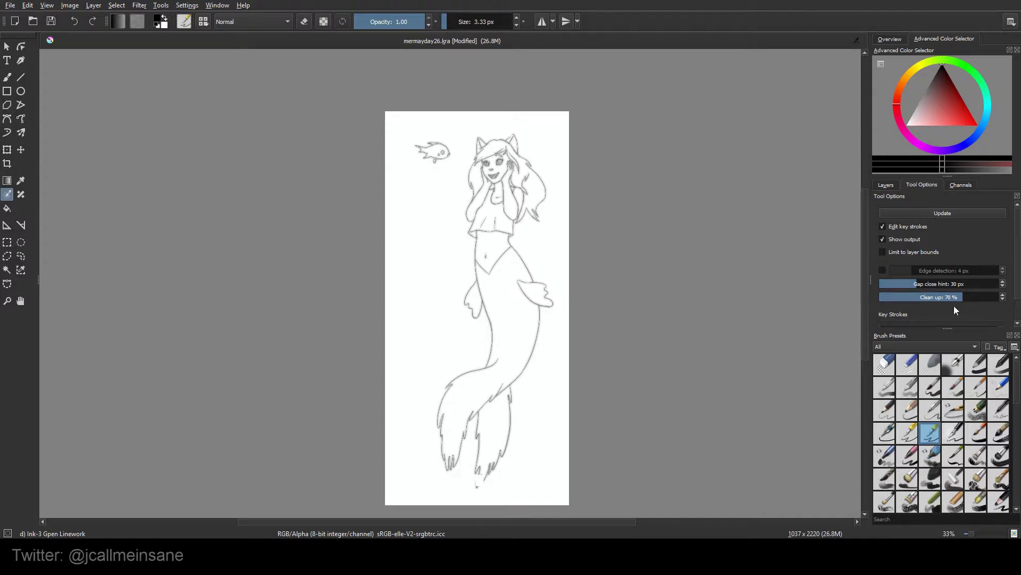
{"action": "scroll", "coordinate": [1011, 301], "scroll_direction": "down", "scroll_amount": 2}
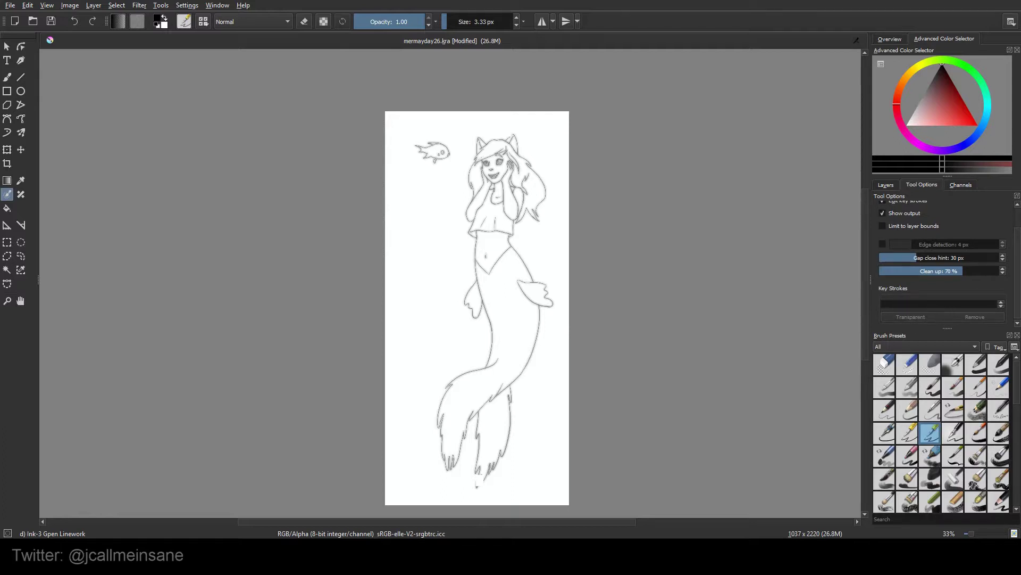
{"action": "right_click", "coordinate": [740, 265]}
Step: Set the painting colour using the Advanced Color Selector's hue ring and triangle
{"action": "left_click", "coordinate": [799, 283]}
{"action": "scroll", "coordinate": [1018, 432], "scroll_direction": "down", "scroll_amount": 5}
{"action": "scroll", "coordinate": [1016, 432], "scroll_direction": "down", "scroll_amount": 1}
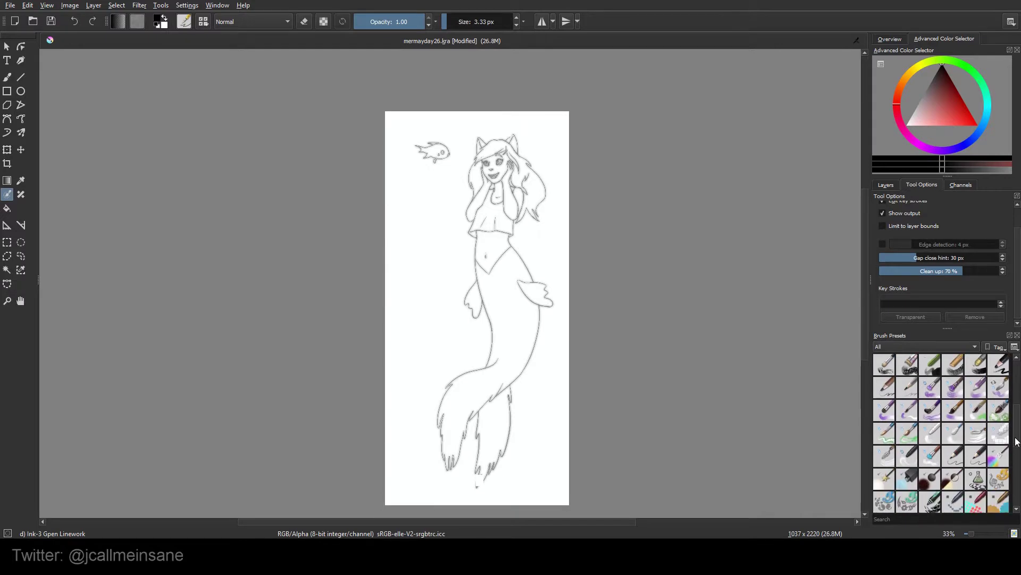
{"action": "scroll", "coordinate": [1016, 428], "scroll_direction": "up", "scroll_amount": 2}
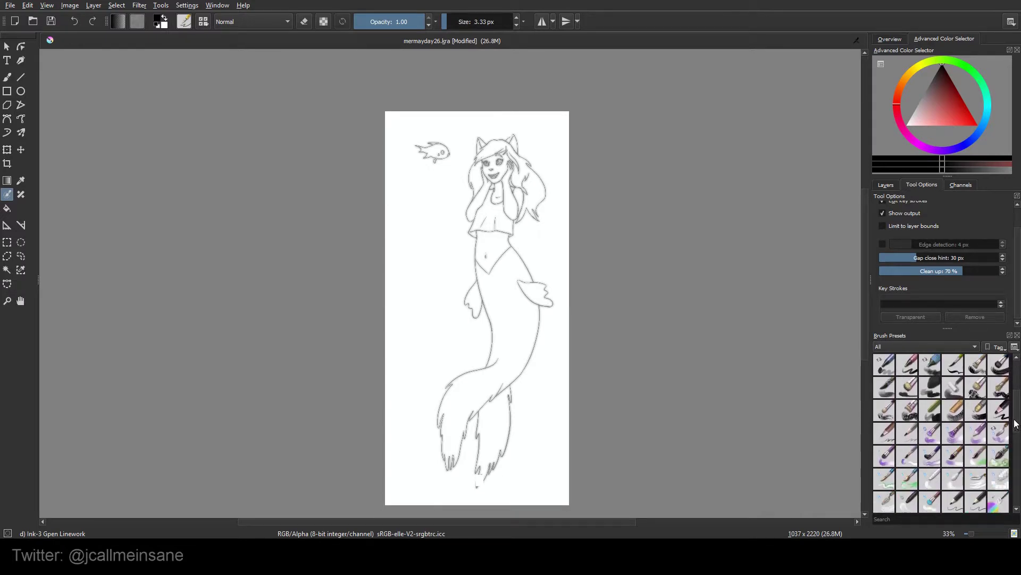
{"action": "left_click_drag", "start_coordinate": [1018, 423], "coordinate": [1017, 389]}
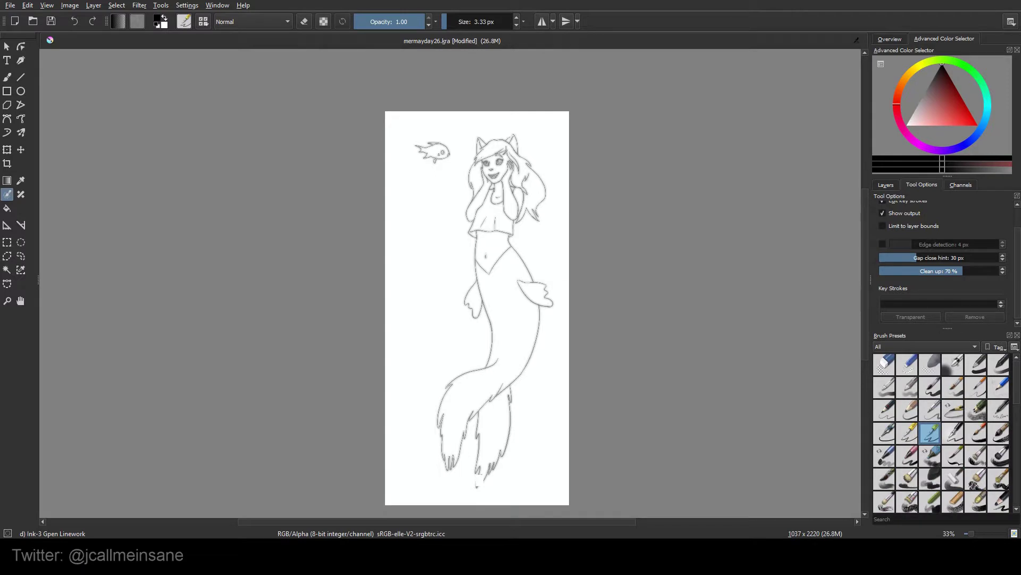
{"action": "left_click_drag", "start_coordinate": [964, 148], "coordinate": [976, 131]}
{"action": "left_click", "coordinate": [954, 126]}
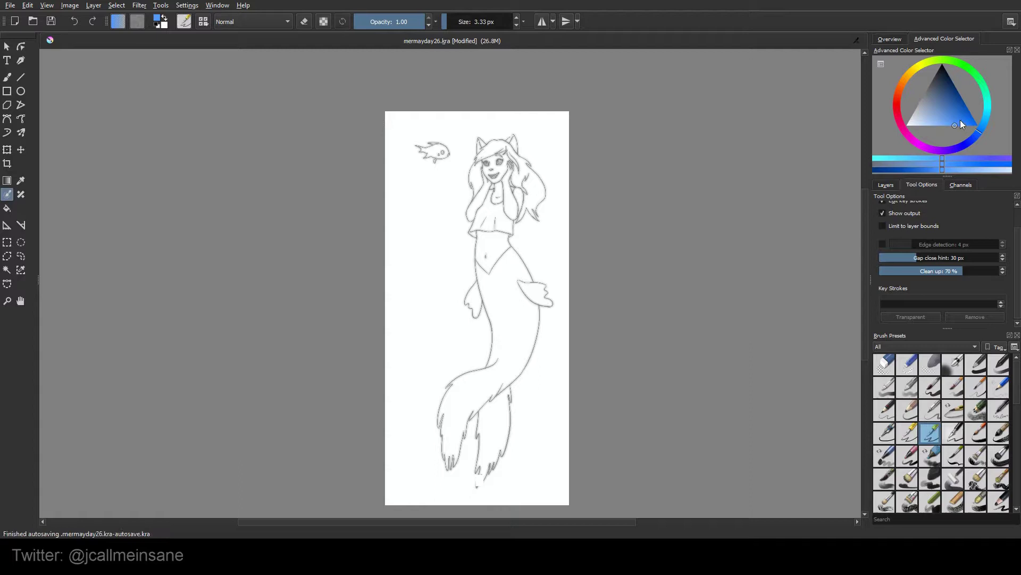
{"action": "left_click_drag", "start_coordinate": [960, 120], "coordinate": [968, 106]}
Step: Pick a pink-magenta painting colour
{"action": "left_click", "coordinate": [919, 137]}
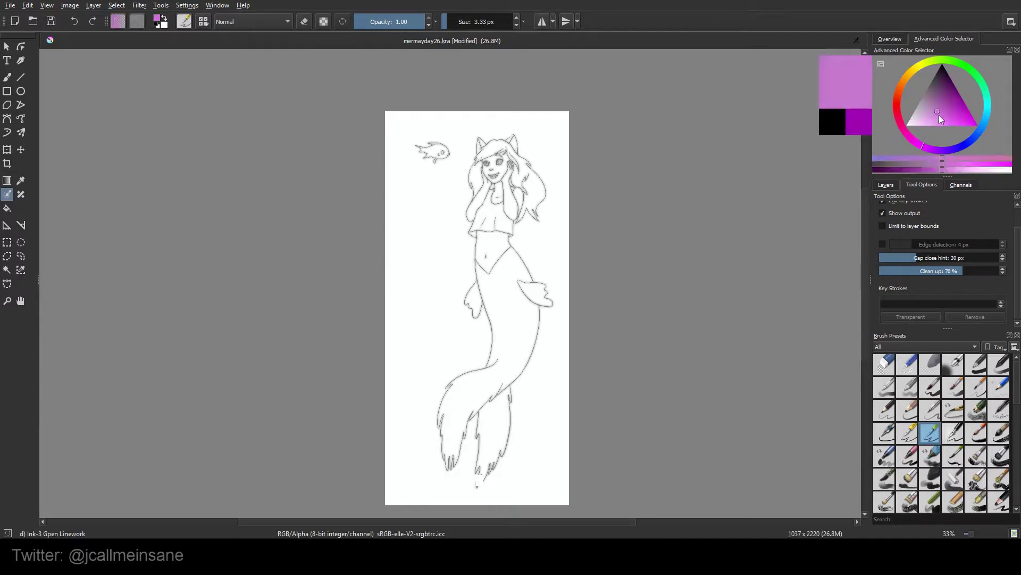
{"action": "left_click", "coordinate": [947, 123]}
{"action": "scroll", "coordinate": [585, 227], "scroll_direction": "up", "scroll_amount": 2}
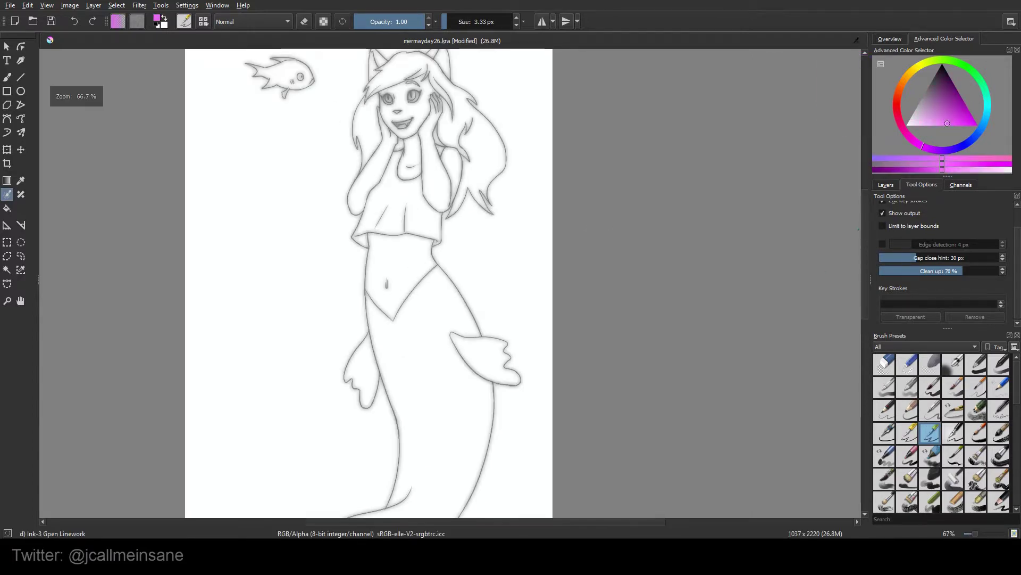
Step: Hide Layer 4 and paint a pink key stroke on the mermaid's shirt
{"action": "left_click", "coordinate": [885, 185]}
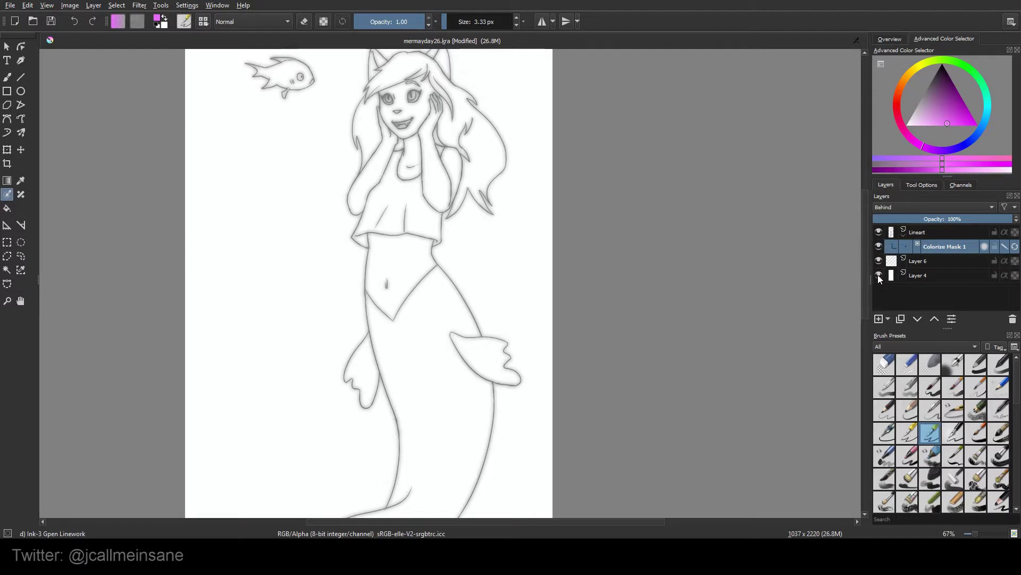
{"action": "left_click", "coordinate": [879, 276]}
{"action": "left_click", "coordinate": [923, 185]}
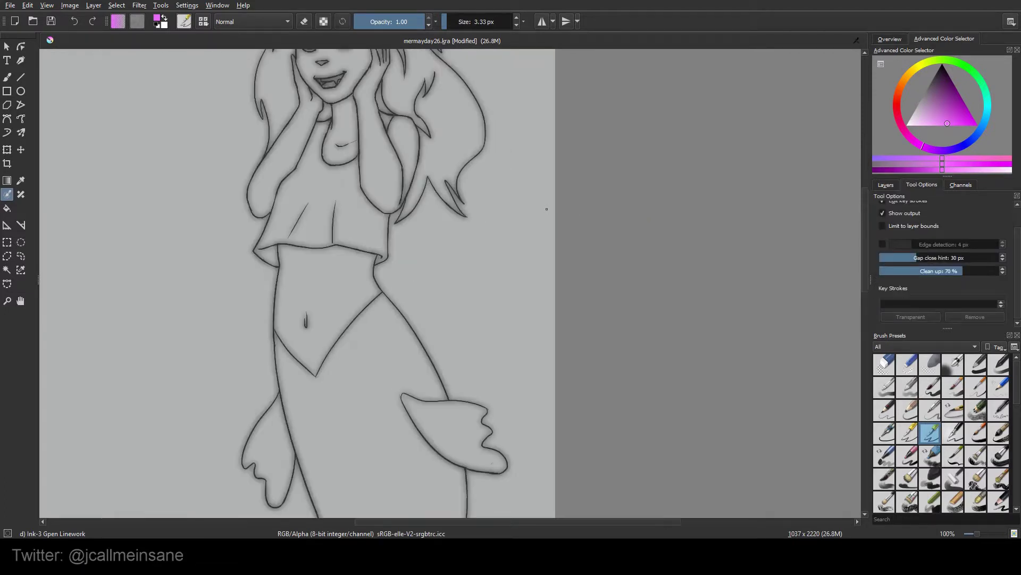
{"action": "scroll", "coordinate": [548, 210], "scroll_direction": "up", "scroll_amount": 1}
{"action": "left_click_drag", "start_coordinate": [473, 215], "coordinate": [677, 332]}
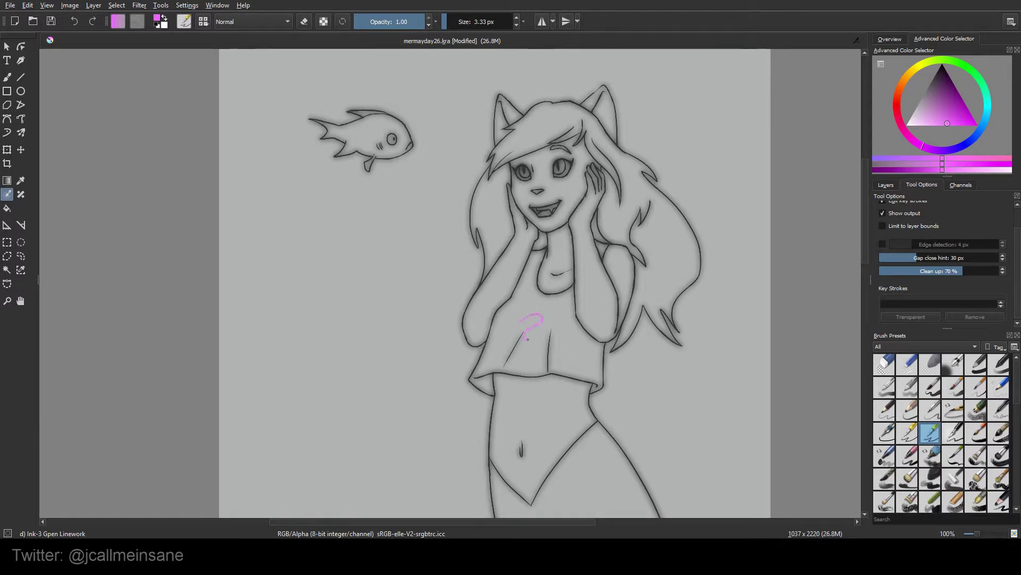
{"action": "mouse_move", "coordinate": [527, 339]}
{"action": "left_mouse_down"}
{"action": "mouse_move", "coordinate": [562, 349]}
{"action": "mouse_move", "coordinate": [552, 326]}
{"action": "mouse_move", "coordinate": [515, 308]}
{"action": "left_mouse_up"}
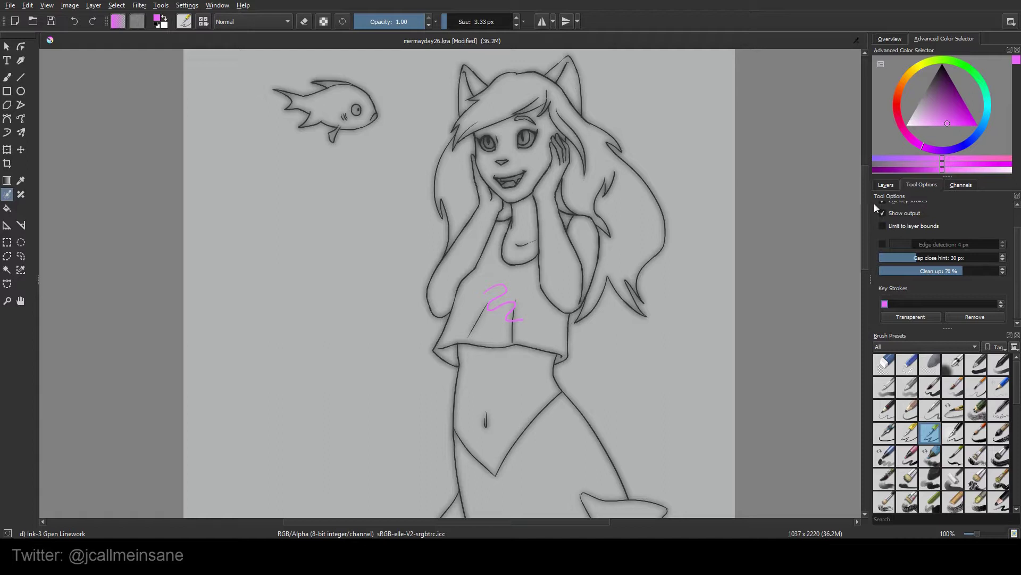
{"action": "left_click_drag", "start_coordinate": [1019, 255], "coordinate": [1019, 221]}
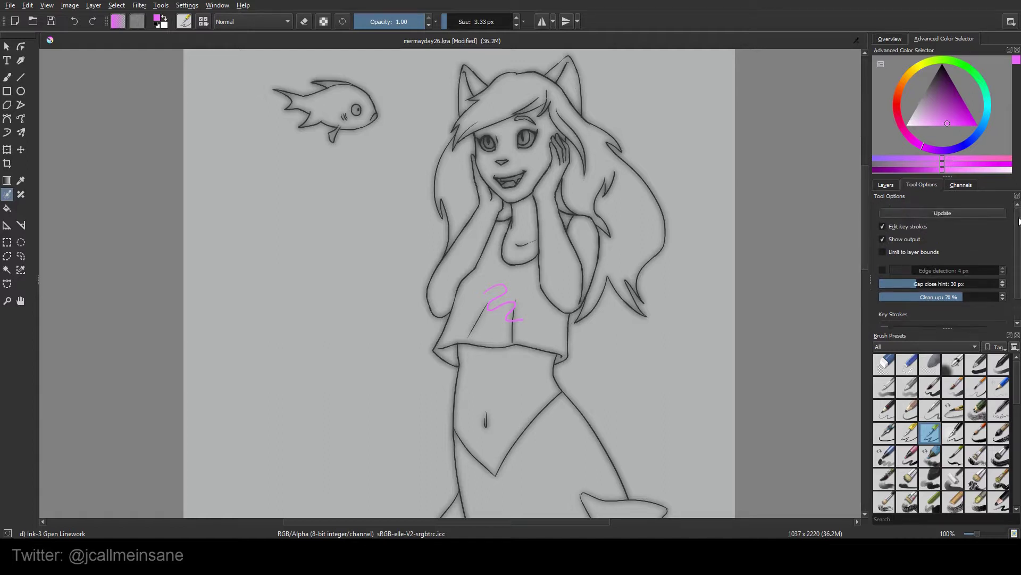
Step: Update the colorize mask to preview the pink fill
{"action": "left_click", "coordinate": [939, 216]}
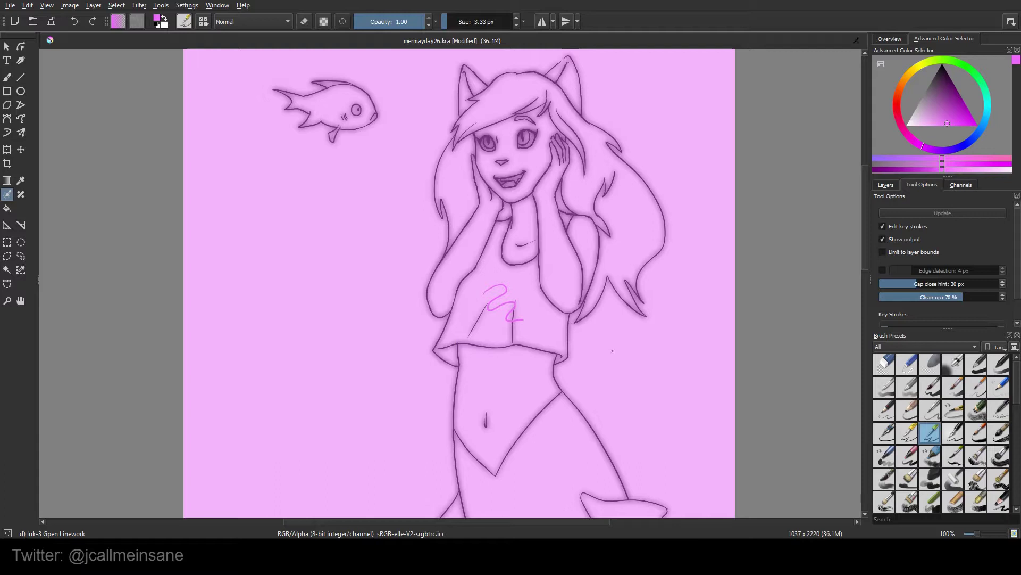
{"action": "scroll", "coordinate": [600, 336], "scroll_direction": "down", "scroll_amount": 1}
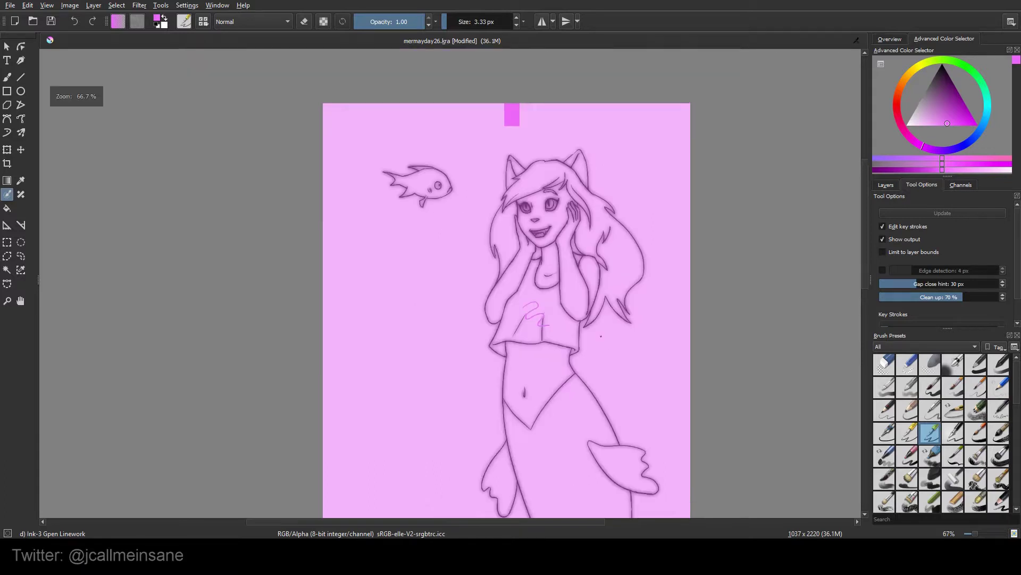
{"action": "scroll", "coordinate": [603, 329], "scroll_direction": "up", "scroll_amount": 1}
{"action": "scroll", "coordinate": [605, 325], "scroll_direction": "down", "scroll_amount": 1}
{"action": "scroll", "coordinate": [608, 317], "scroll_direction": "down", "scroll_amount": 1}
{"action": "scroll", "coordinate": [608, 318], "scroll_direction": "up", "scroll_amount": 2}
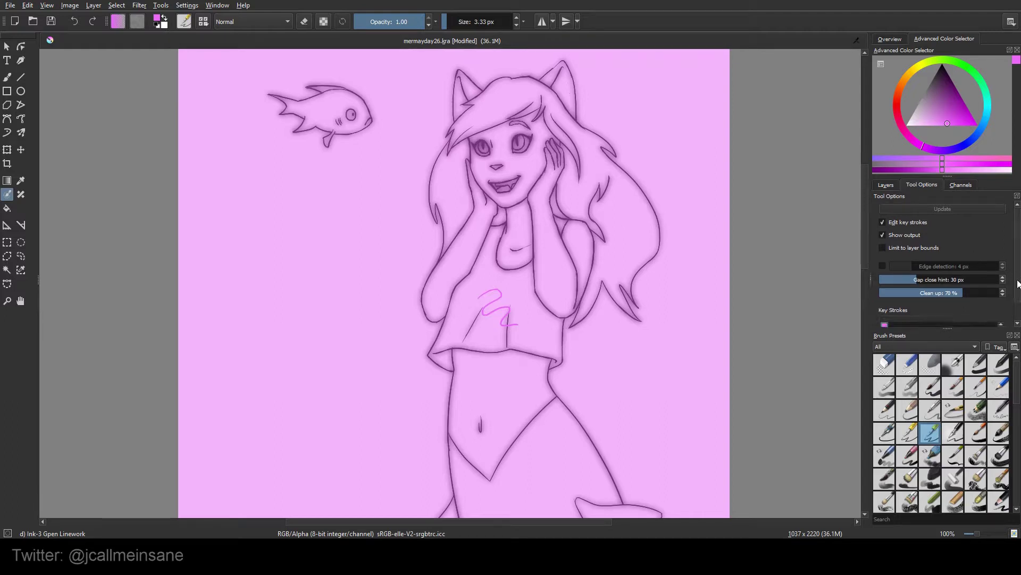
{"action": "scroll", "coordinate": [905, 287], "scroll_direction": "down", "scroll_amount": 1}
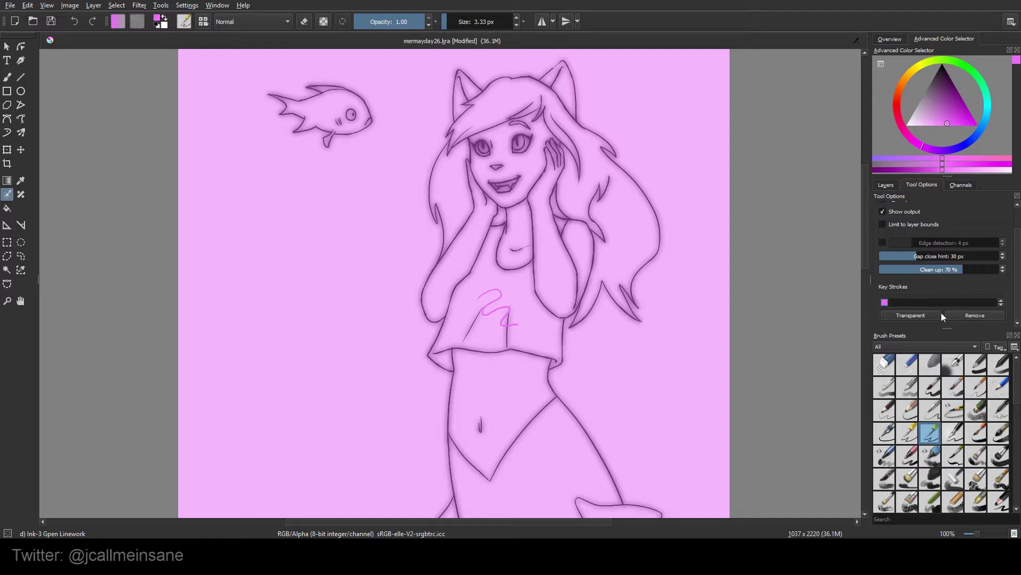
Step: Remove the pink key stroke and clear the colorize preview from the canvas
{"action": "left_click", "coordinate": [974, 315]}
{"action": "scroll", "coordinate": [934, 228], "scroll_direction": "up", "scroll_amount": 1}
{"action": "left_click", "coordinate": [935, 227]}
{"action": "scroll", "coordinate": [940, 286], "scroll_direction": "down", "scroll_amount": 1}
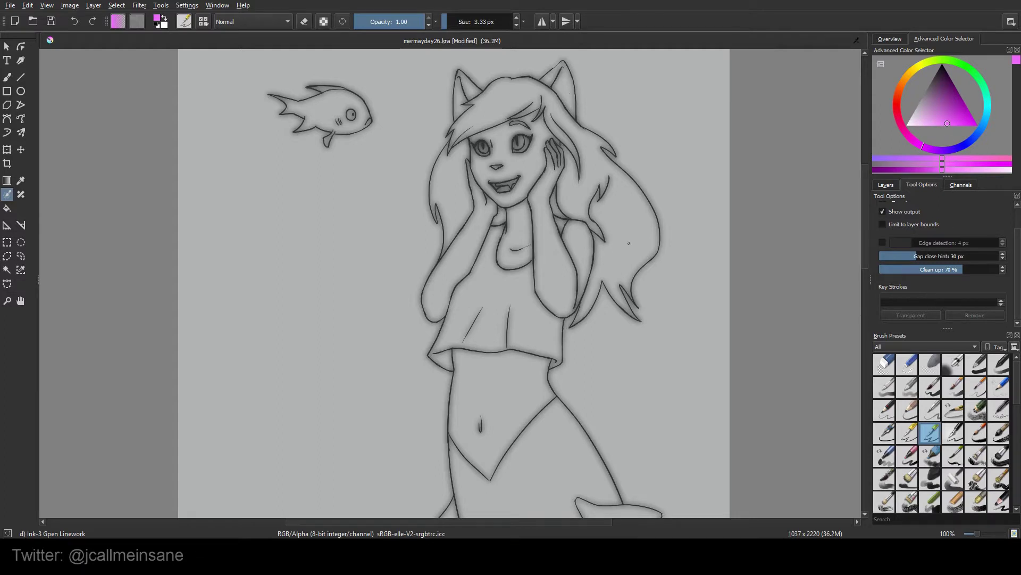
Step: Paint a pink key stroke on the crop top, then dark strokes either side of the hair set to Transparent
{"action": "left_click_drag", "start_coordinate": [508, 318], "coordinate": [523, 321]}
{"action": "left_click_drag", "start_coordinate": [898, 116], "coordinate": [936, 71]}
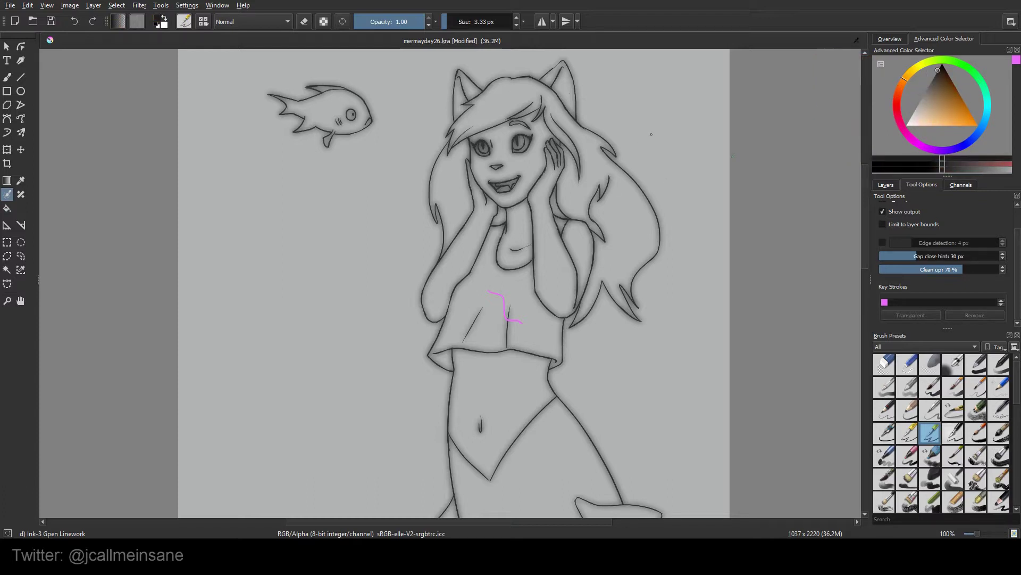
{"action": "left_click_drag", "start_coordinate": [651, 134], "coordinate": [674, 197]}
{"action": "left_click_drag", "start_coordinate": [365, 206], "coordinate": [339, 282]}
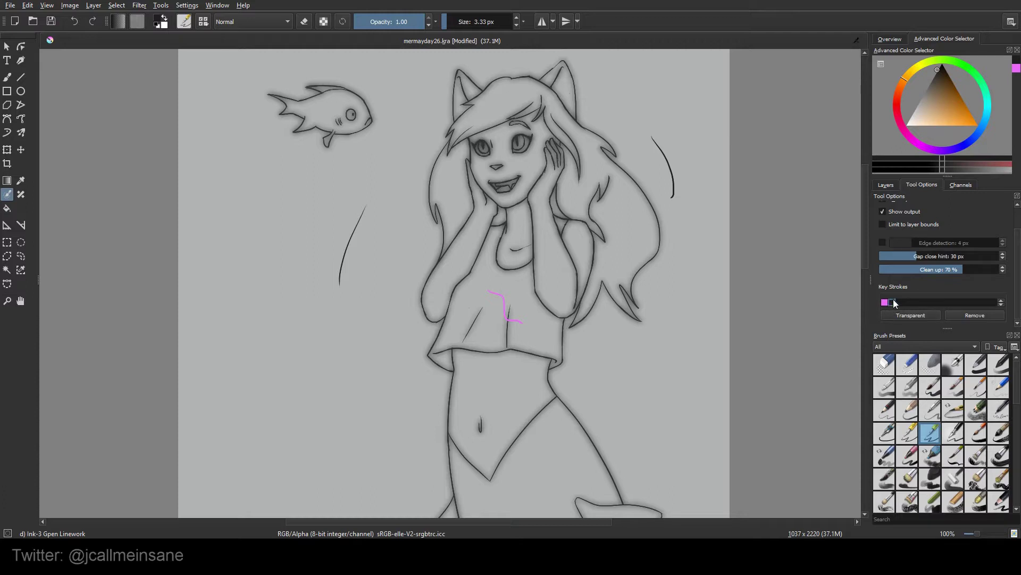
{"action": "left_click", "coordinate": [907, 316]}
{"action": "scroll", "coordinate": [940, 232], "scroll_direction": "up", "scroll_amount": 1}
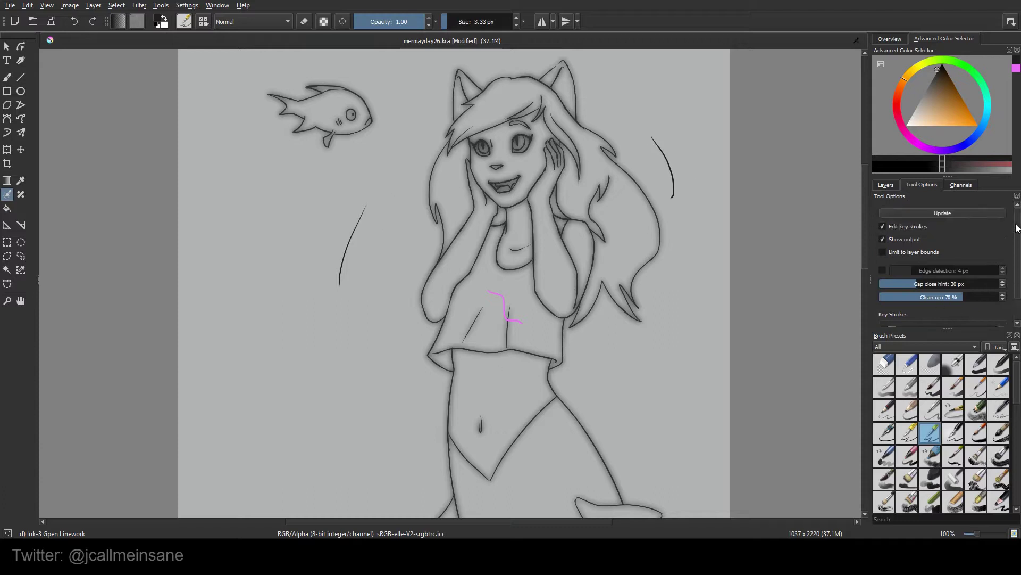
Step: Update the colorize mask so the crop top fills solid magenta, checking it with key strokes hidden, then re-enabled
{"action": "left_click", "coordinate": [942, 214]}
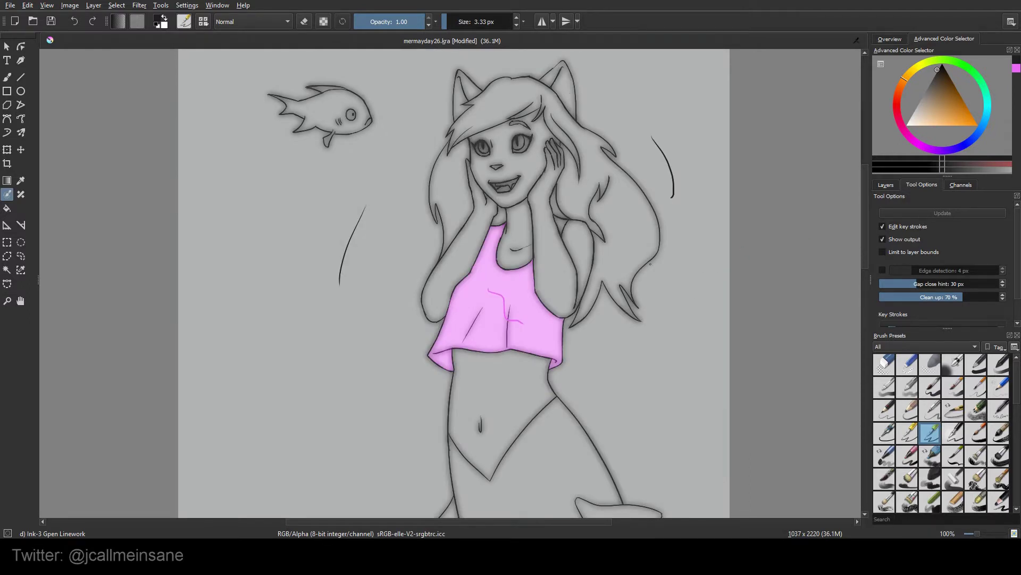
{"action": "mouse_move", "coordinate": [634, 354]}
{"action": "left_mouse_down"}
{"action": "mouse_move", "coordinate": [644, 246]}
{"action": "mouse_move", "coordinate": [632, 353]}
{"action": "mouse_move", "coordinate": [660, 307]}
{"action": "mouse_move", "coordinate": [664, 345]}
{"action": "left_mouse_up"}
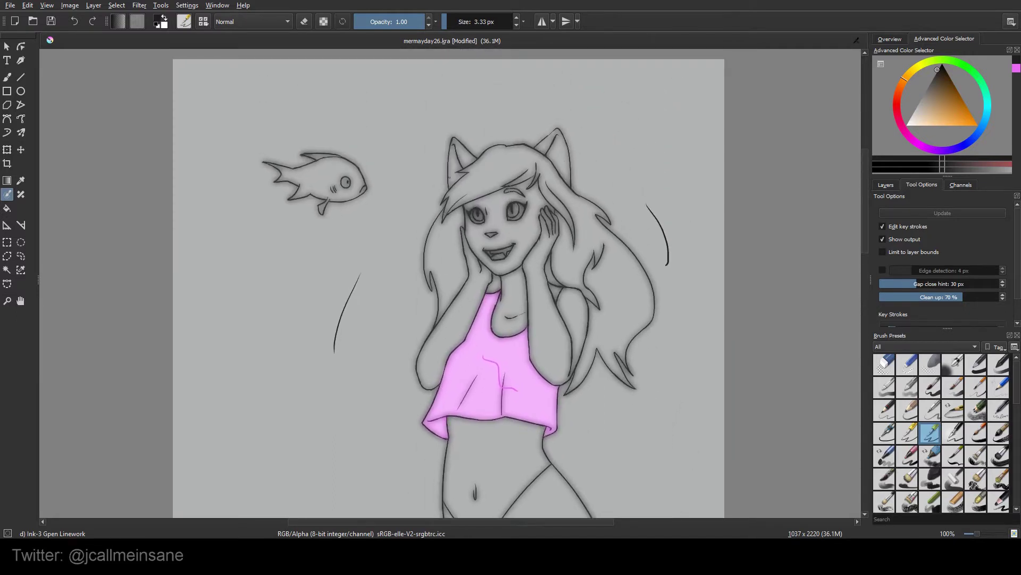
{"action": "left_click", "coordinate": [899, 239]}
{"action": "left_click", "coordinate": [899, 238]}
{"action": "left_click", "coordinate": [902, 226]}
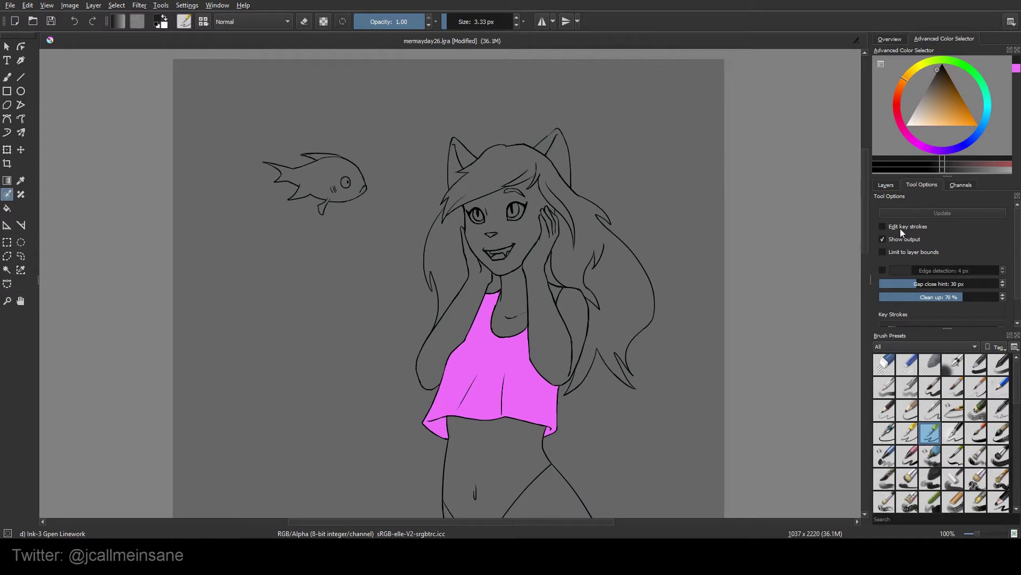
{"action": "left_click_drag", "start_coordinate": [656, 392], "coordinate": [665, 290]}
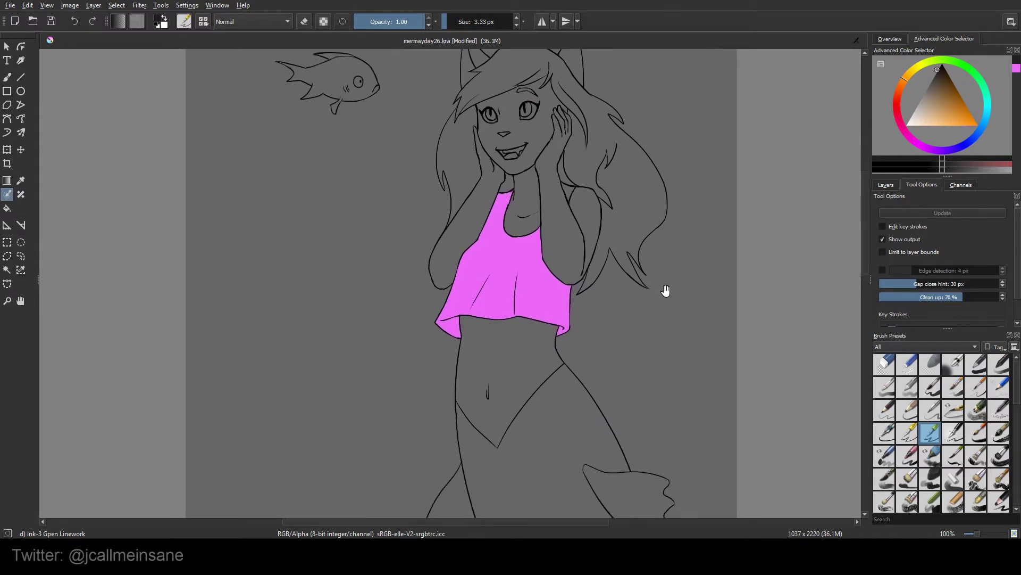
{"action": "scroll", "coordinate": [654, 335], "scroll_direction": "down", "scroll_amount": 1}
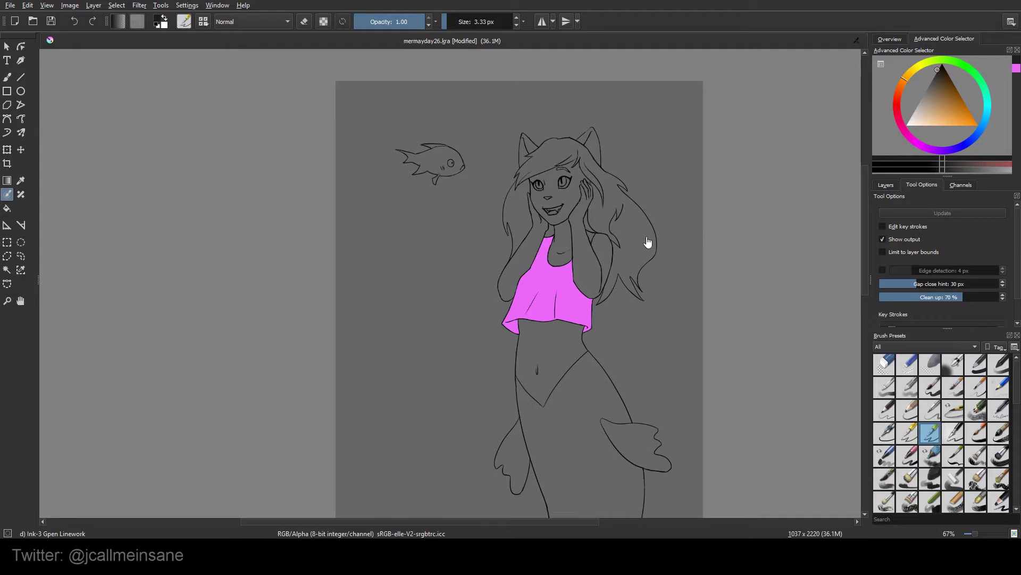
{"action": "left_click", "coordinate": [907, 226]}
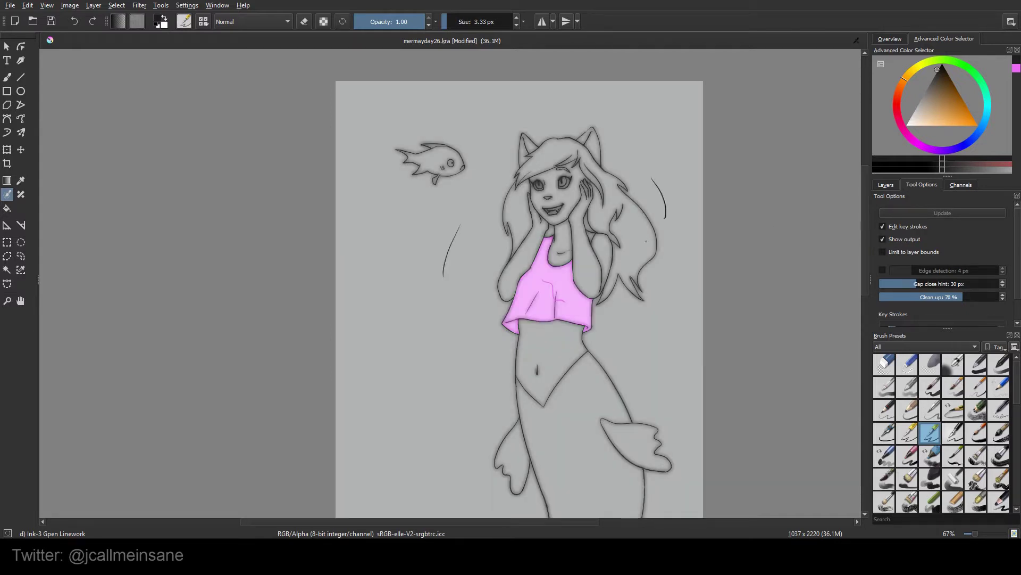
Step: Mark the face and belly skin with violet key strokes
{"action": "right_click", "coordinate": [655, 280]}
{"action": "left_click_drag", "start_coordinate": [973, 138], "coordinate": [944, 149]}
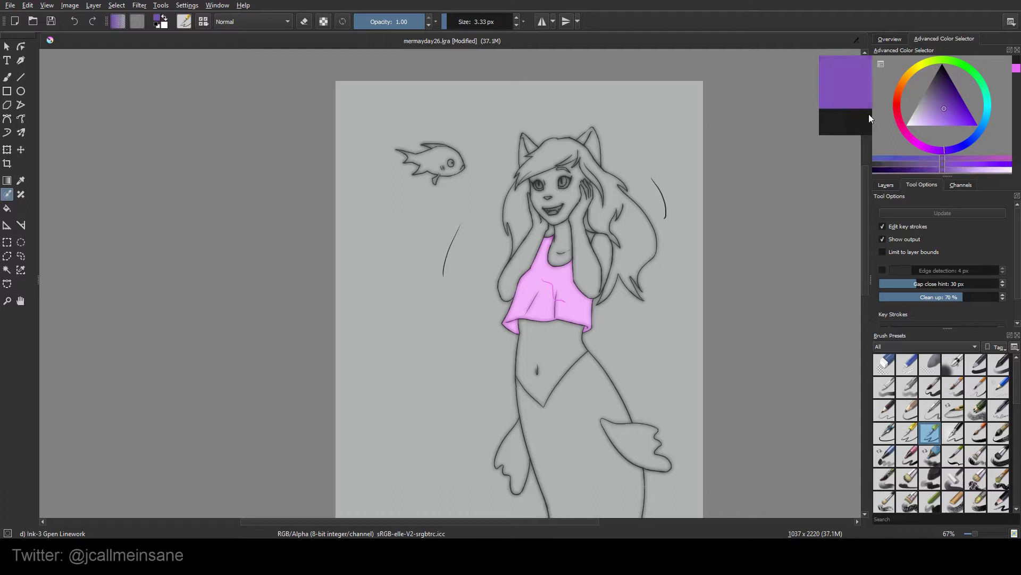
{"action": "mouse_move", "coordinate": [564, 194]}
{"action": "left_mouse_down"}
{"action": "mouse_move", "coordinate": [578, 234]}
{"action": "mouse_move", "coordinate": [600, 254]}
{"action": "mouse_move", "coordinate": [520, 267]}
{"action": "left_mouse_up"}
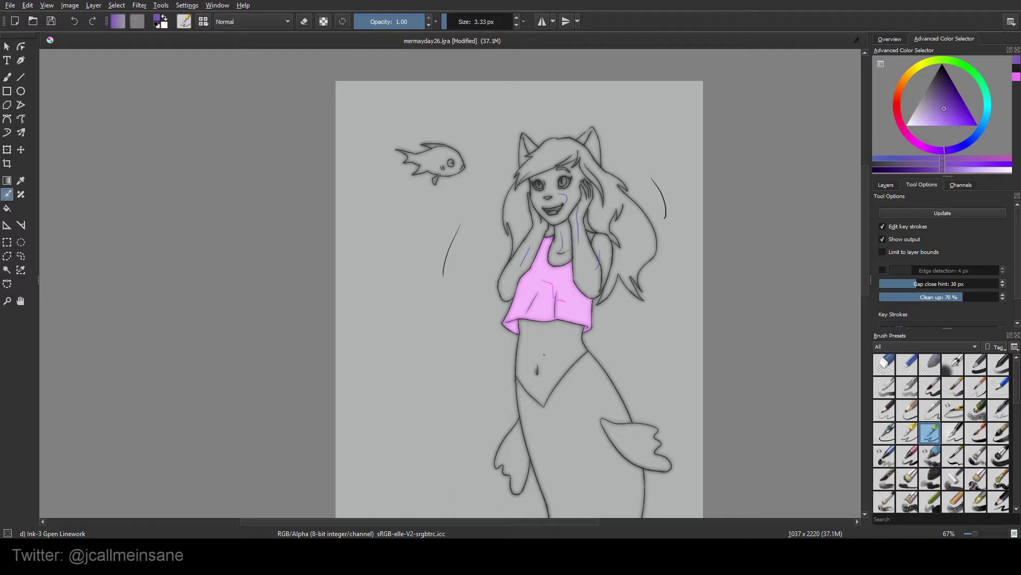
{"action": "left_click_drag", "start_coordinate": [544, 333], "coordinate": [543, 368]}
{"action": "scroll", "coordinate": [564, 339], "scroll_direction": "up", "scroll_amount": 2}
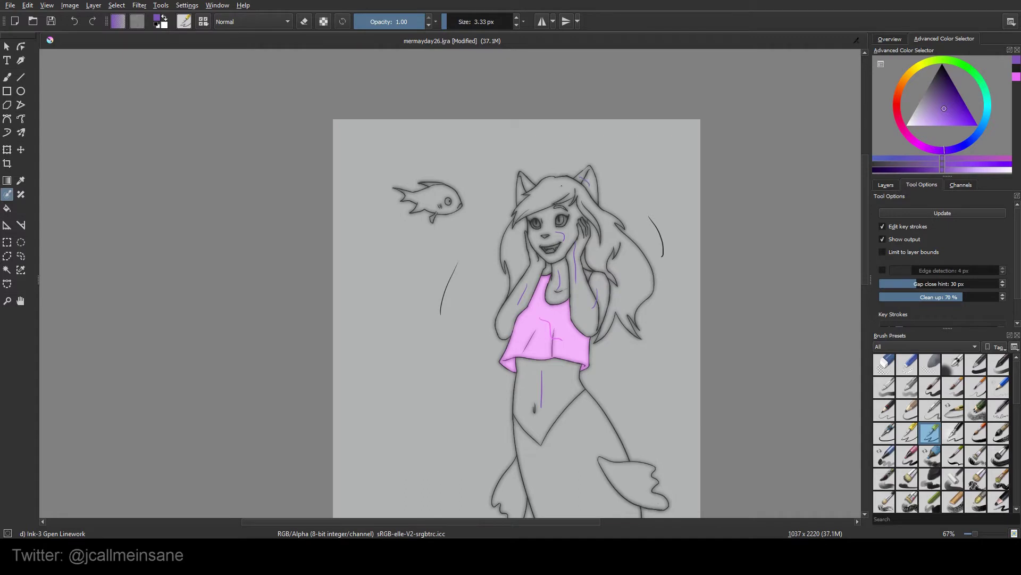
Step: Mark four strands of hair with blue key strokes
{"action": "left_click_drag", "start_coordinate": [962, 150], "coordinate": [960, 126]}
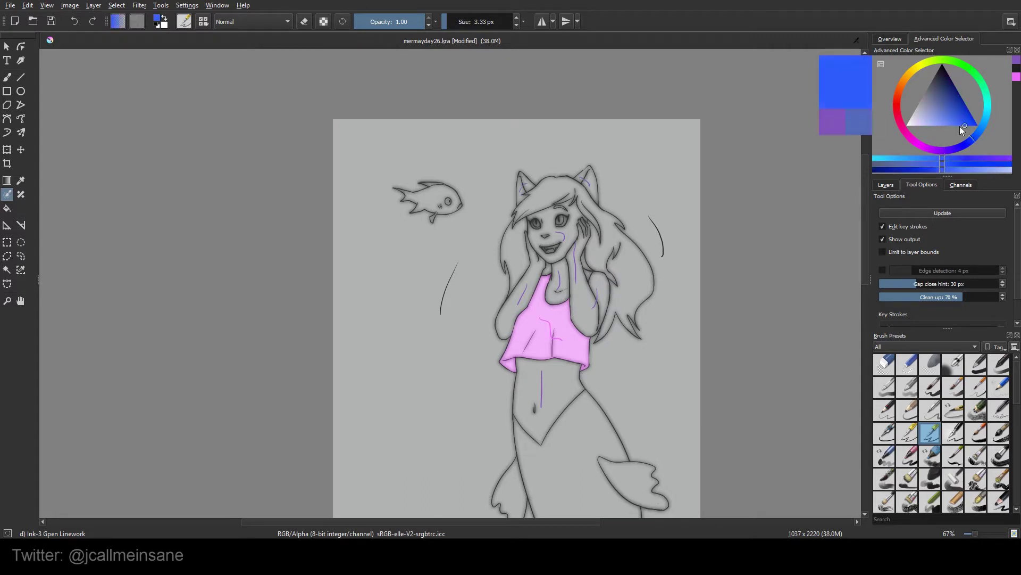
{"action": "left_click_drag", "start_coordinate": [529, 202], "coordinate": [550, 194]}
{"action": "left_click_drag", "start_coordinate": [594, 216], "coordinate": [603, 230]}
{"action": "left_click_drag", "start_coordinate": [608, 262], "coordinate": [627, 283]}
{"action": "left_click_drag", "start_coordinate": [522, 240], "coordinate": [515, 264]}
{"action": "scroll", "coordinate": [516, 282], "scroll_direction": "down", "scroll_amount": 5}
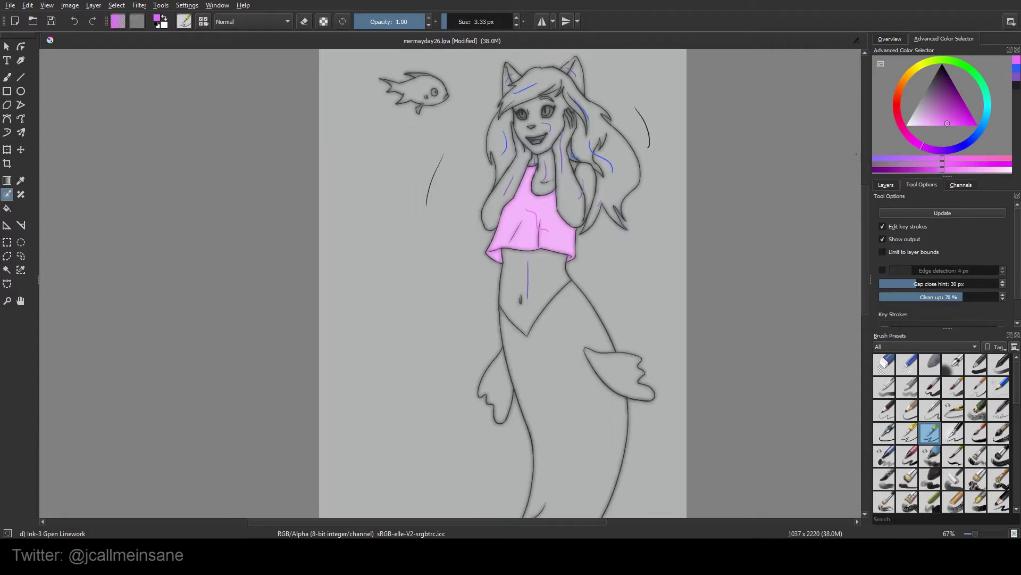
Step: Mark the tail with a dark navy key stroke, then choose orange
{"action": "left_click", "coordinate": [974, 137]}
{"action": "left_click", "coordinate": [944, 81]}
{"action": "scroll", "coordinate": [532, 266], "scroll_direction": "down", "scroll_amount": 10}
{"action": "left_click_drag", "start_coordinate": [580, 214], "coordinate": [580, 250]}
{"action": "left_click", "coordinate": [900, 84]}
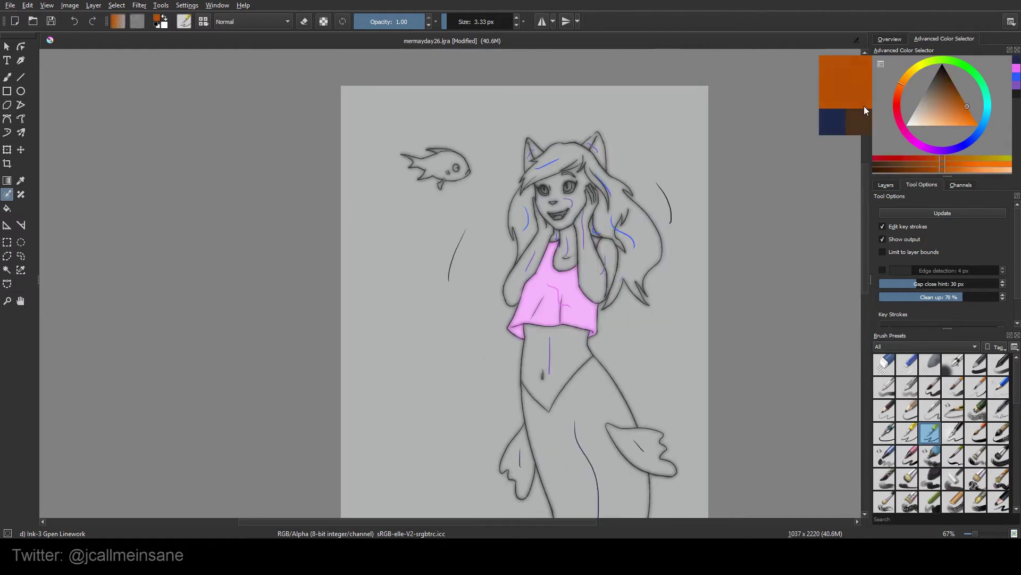
{"action": "scroll", "coordinate": [527, 266], "scroll_direction": "up", "scroll_amount": 6}
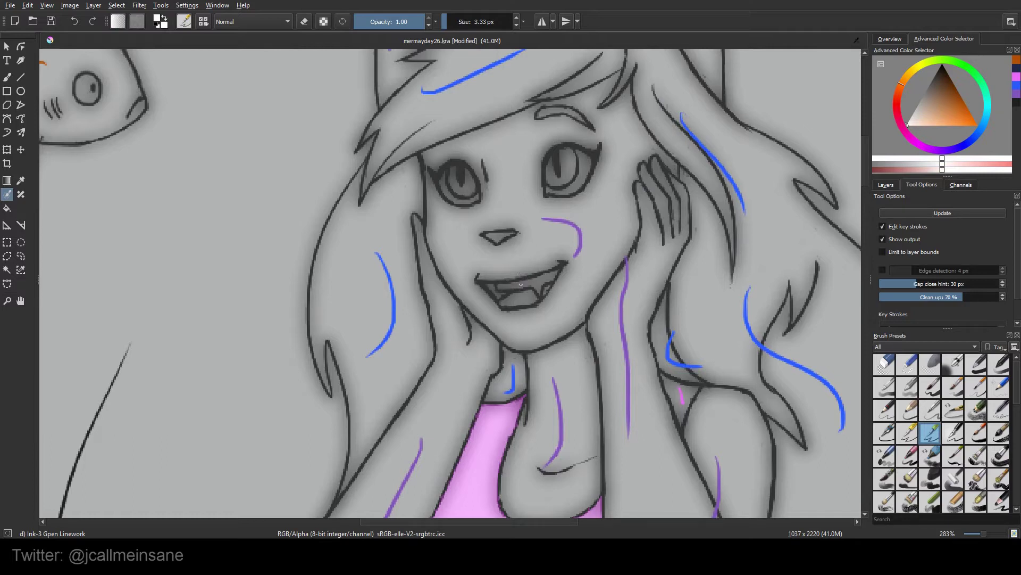
Step: Dab a purple key stroke inside the mouth, erasing the excess with eraser mode (E)
{"action": "left_click", "coordinate": [913, 141]}
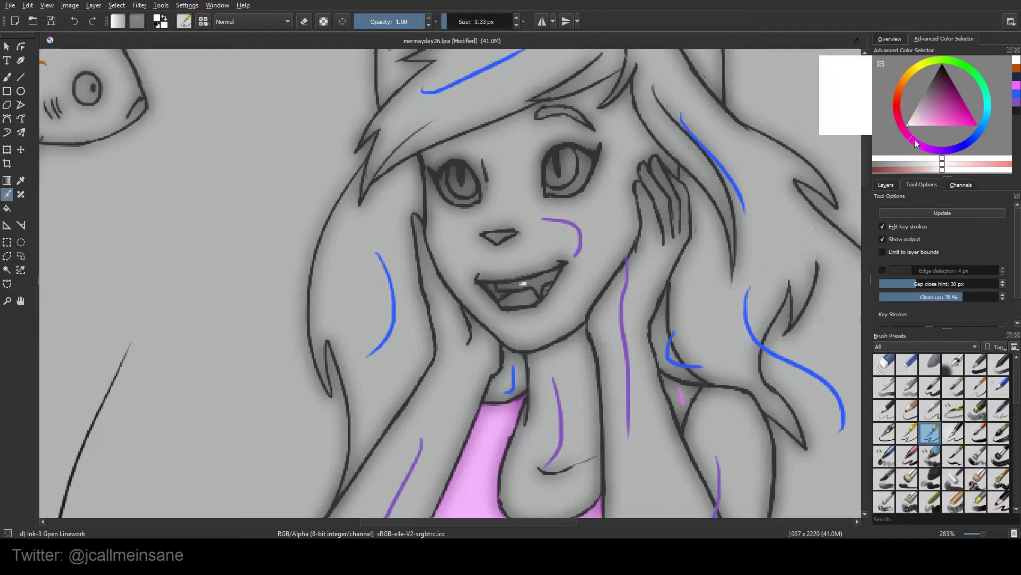
{"action": "mouse_move", "coordinate": [926, 120]}
{"action": "left_mouse_down"}
{"action": "mouse_move", "coordinate": [917, 113]}
{"action": "mouse_move", "coordinate": [927, 114]}
{"action": "left_mouse_up"}
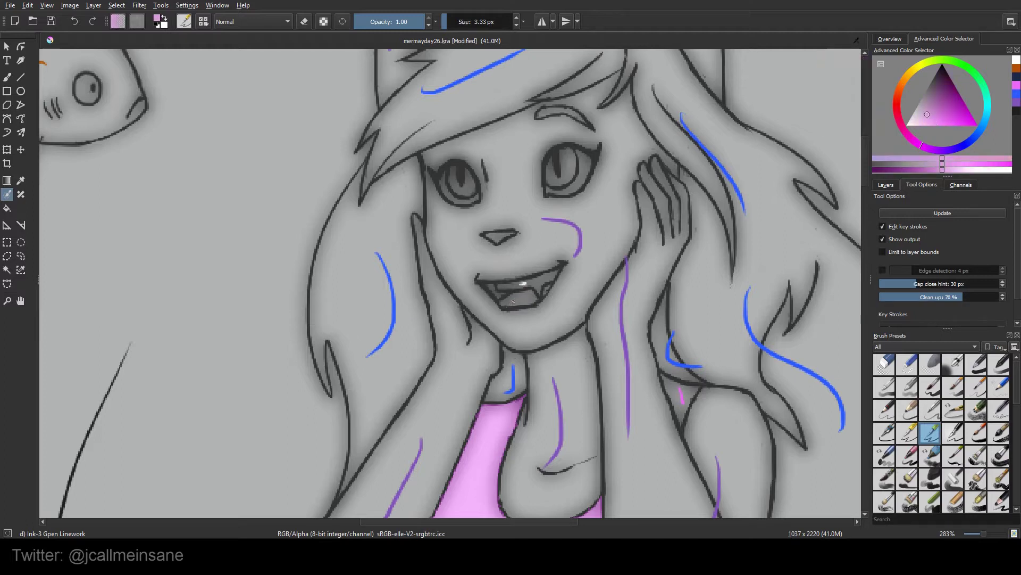
{"action": "left_click", "coordinate": [513, 301]}
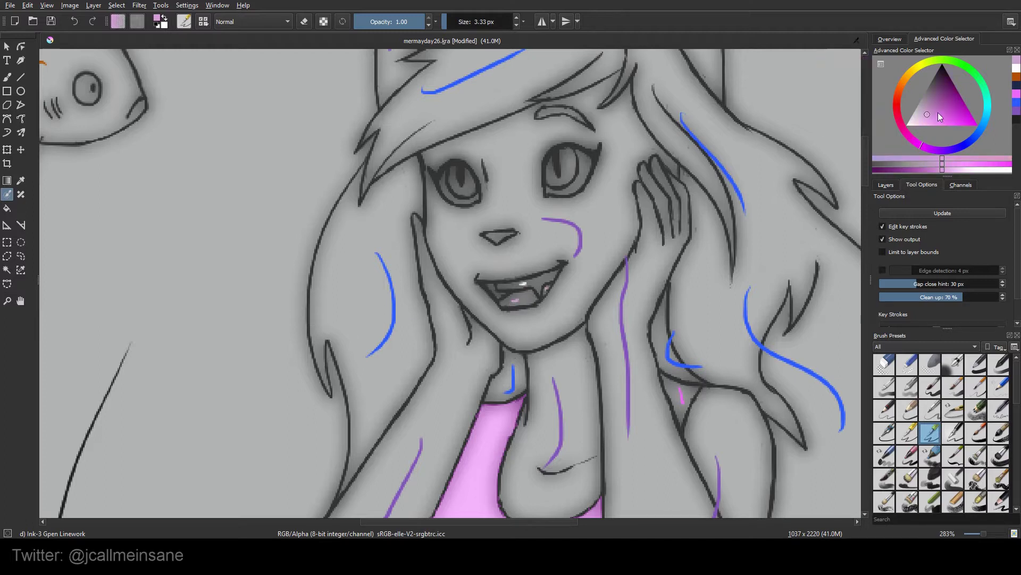
{"action": "left_click", "coordinate": [932, 105]}
{"action": "key", "text": "e"}
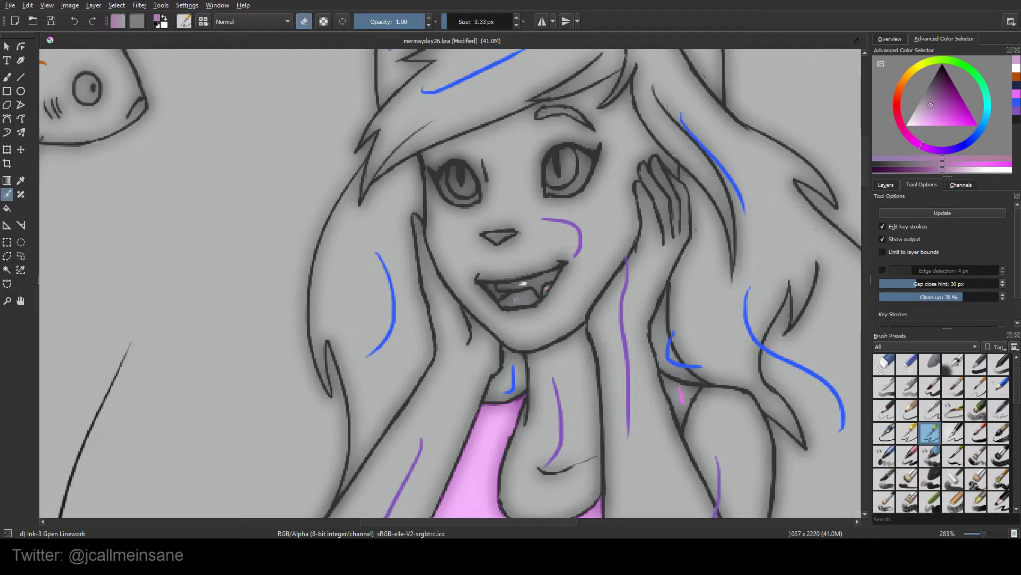
{"action": "left_click_drag", "start_coordinate": [516, 301], "coordinate": [538, 293]}
{"action": "key", "text": "e"}
{"action": "key", "text": "e"}
{"action": "key", "text": "e"}
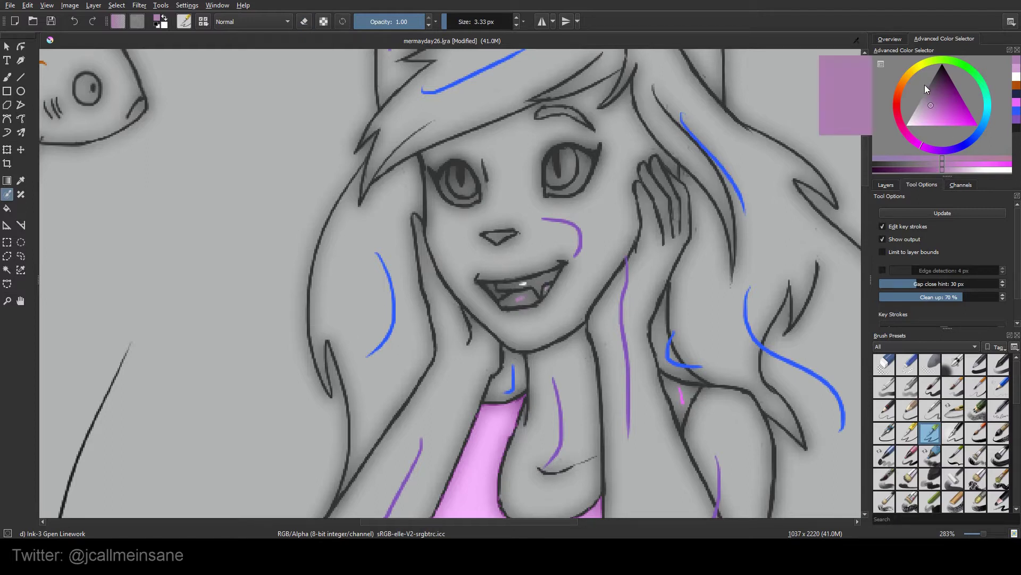
{"action": "left_click", "coordinate": [929, 86]}
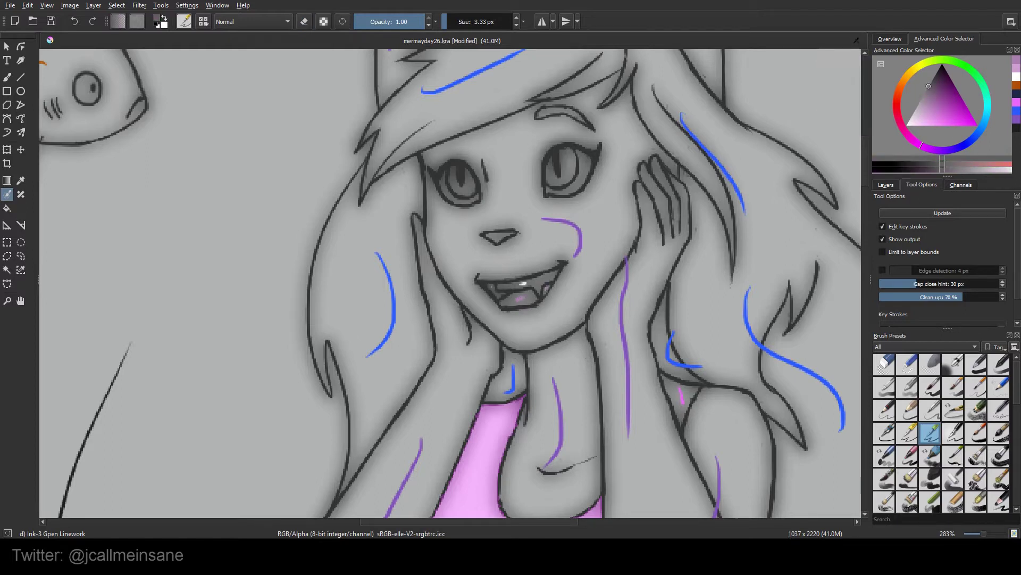
{"action": "mouse_move", "coordinate": [608, 211]}
{"action": "left_mouse_down"}
{"action": "mouse_move", "coordinate": [604, 257]}
{"action": "mouse_move", "coordinate": [588, 234]}
{"action": "mouse_move", "coordinate": [596, 258]}
{"action": "left_mouse_up"}
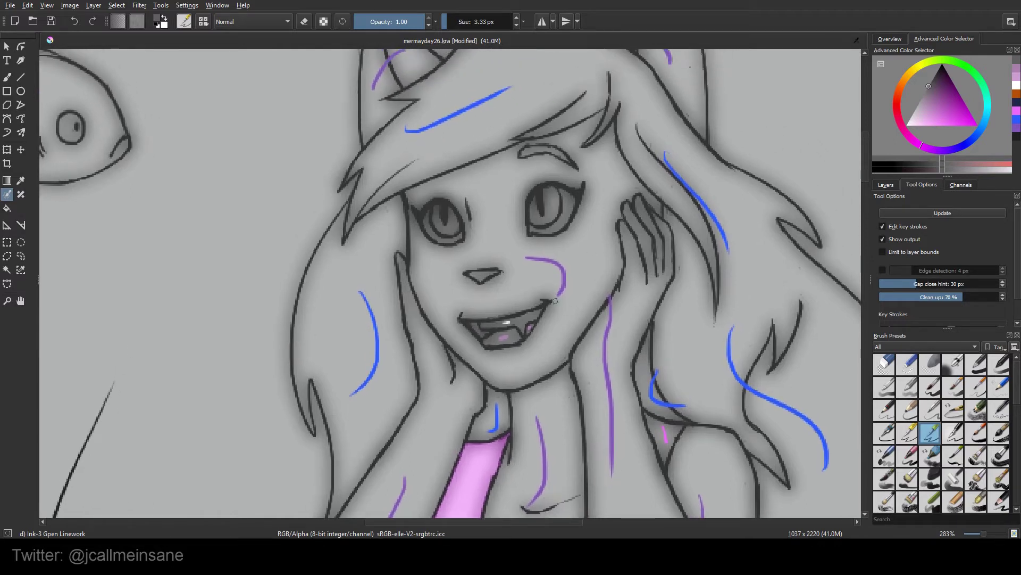
{"action": "left_click_drag", "start_coordinate": [578, 312], "coordinate": [583, 293]}
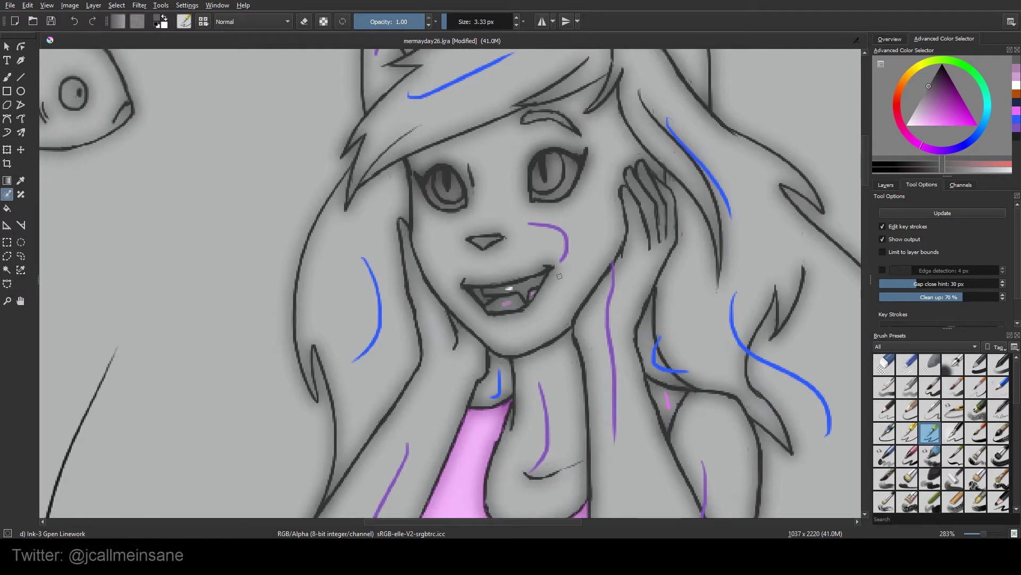
Step: Mark both irises with yellow strokes and add a white highlight to each eye
{"action": "left_click", "coordinate": [918, 75]}
{"action": "left_click", "coordinate": [963, 107]}
{"action": "left_click_drag", "start_coordinate": [554, 170], "coordinate": [542, 182]}
{"action": "left_click_drag", "start_coordinate": [441, 189], "coordinate": [455, 190]}
{"action": "left_click_drag", "start_coordinate": [570, 166], "coordinate": [555, 193]}
{"action": "left_click_drag", "start_coordinate": [432, 198], "coordinate": [448, 205]}
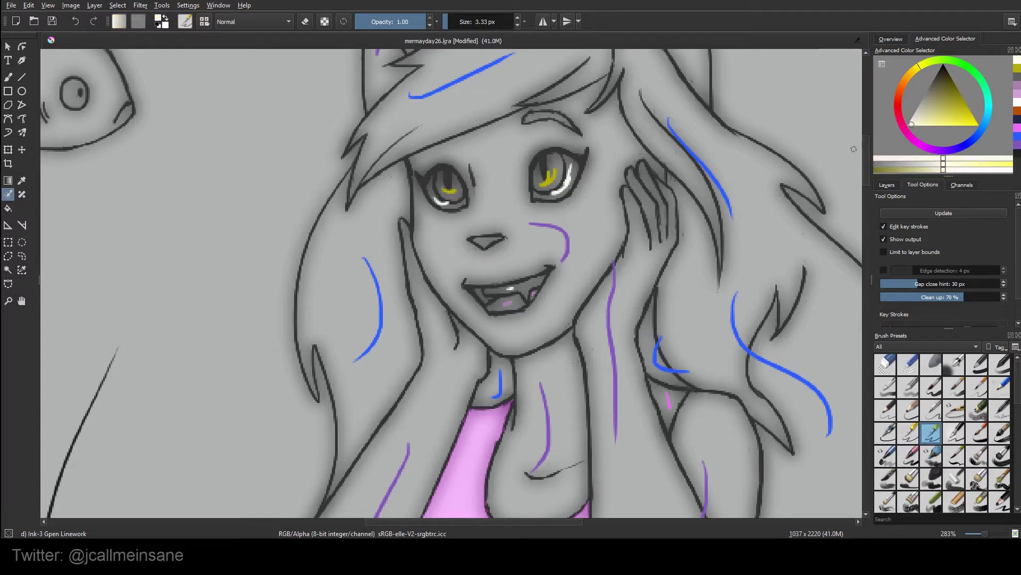
Step: Mark the nose with a pink stroke and the hair over the eyebrow with blue
{"action": "left_click", "coordinate": [913, 139]}
{"action": "left_click_drag", "start_coordinate": [478, 241], "coordinate": [491, 243]}
{"action": "left_click", "coordinate": [974, 138]}
{"action": "left_click", "coordinate": [966, 125]}
{"action": "left_click_drag", "start_coordinate": [529, 112], "coordinate": [544, 112]}
{"action": "scroll", "coordinate": [591, 230], "scroll_direction": "down", "scroll_amount": 7}
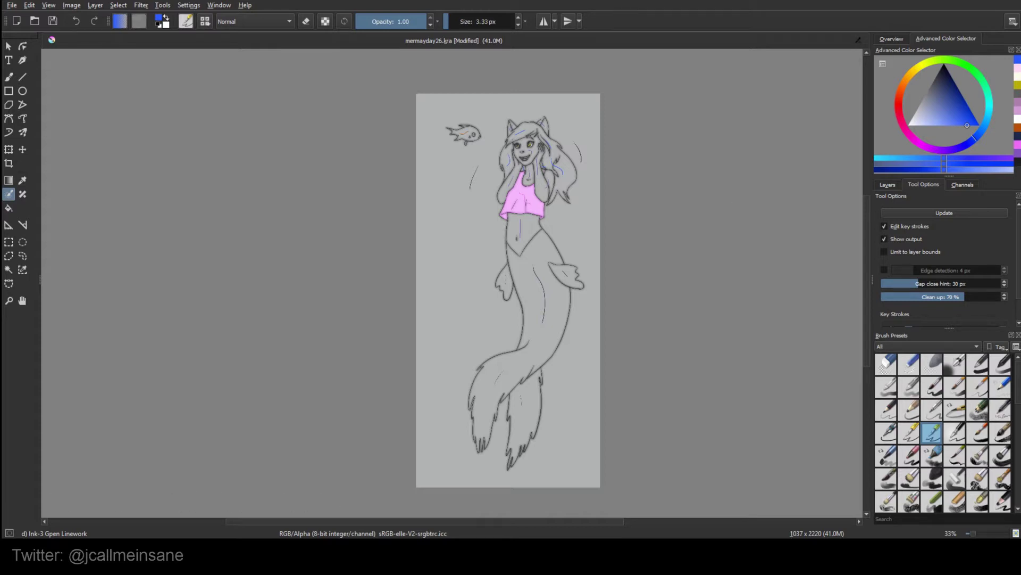
Step: Update the colorize mask and hide key strokes, inspecting the torso, navy tail and fin fills
{"action": "left_click", "coordinate": [956, 213]}
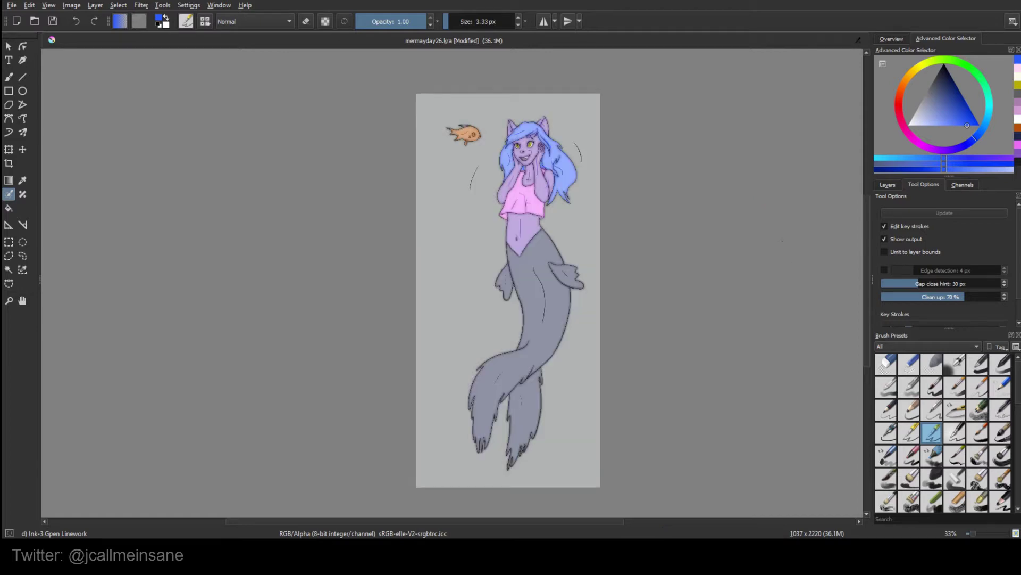
{"action": "left_click", "coordinate": [894, 227]}
{"action": "scroll", "coordinate": [565, 212], "scroll_direction": "up", "scroll_amount": 3}
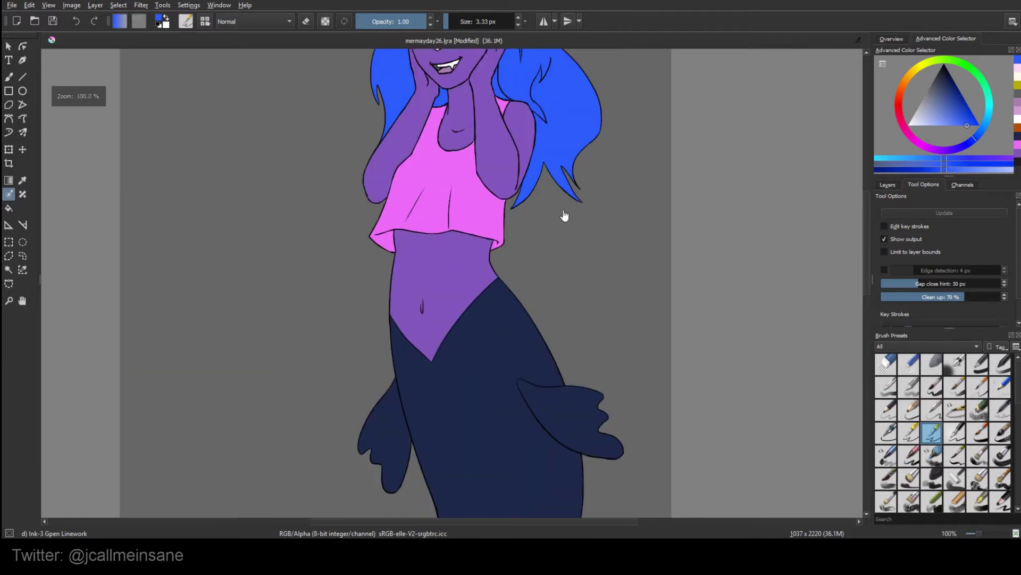
{"action": "scroll", "coordinate": [565, 216], "scroll_direction": "up", "scroll_amount": 2}
{"action": "scroll", "coordinate": [572, 238], "scroll_direction": "up", "scroll_amount": 4}
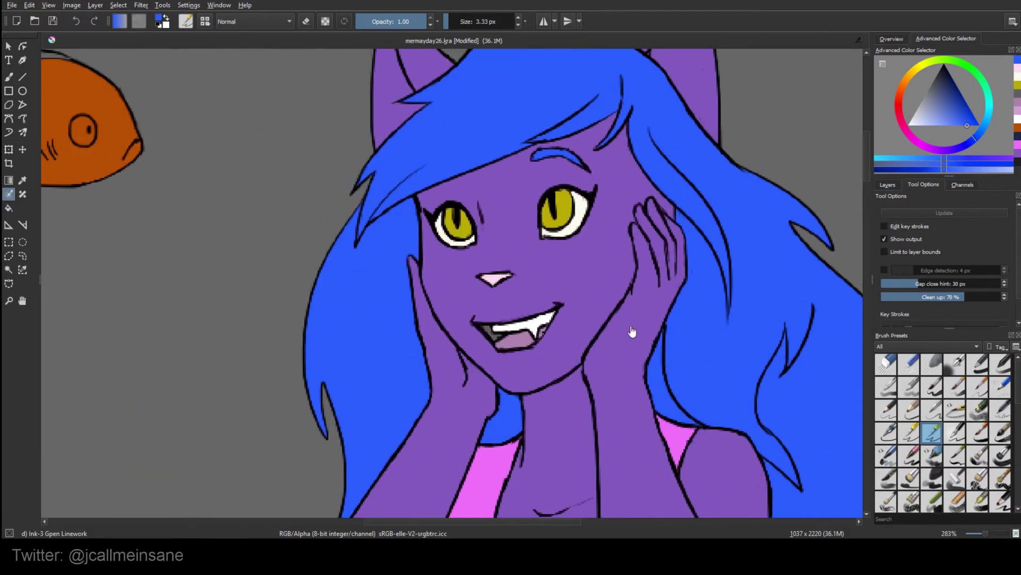
{"action": "scroll", "coordinate": [632, 331], "scroll_direction": "up", "scroll_amount": 1}
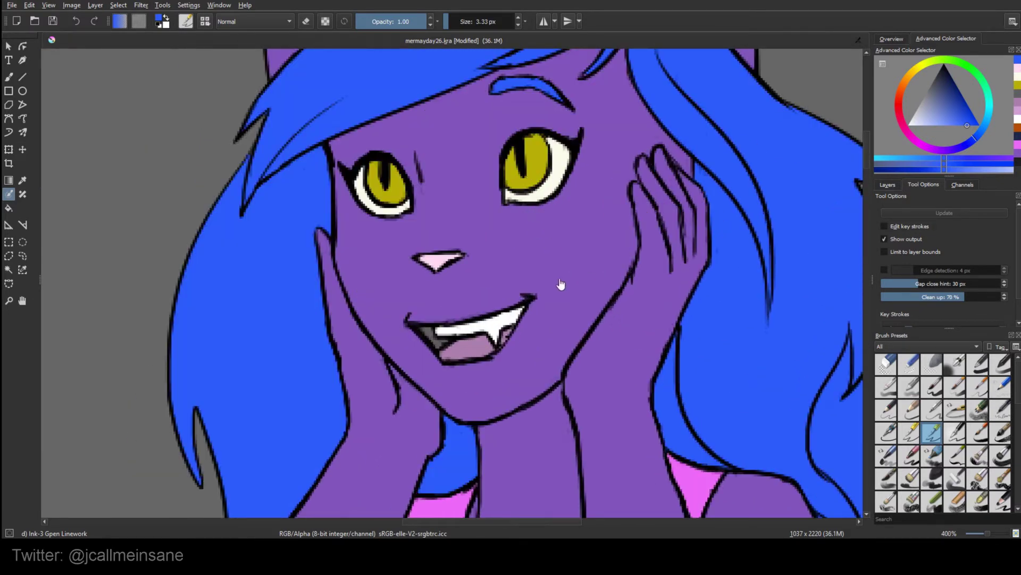
{"action": "scroll", "coordinate": [561, 285], "scroll_direction": "down", "scroll_amount": 4}
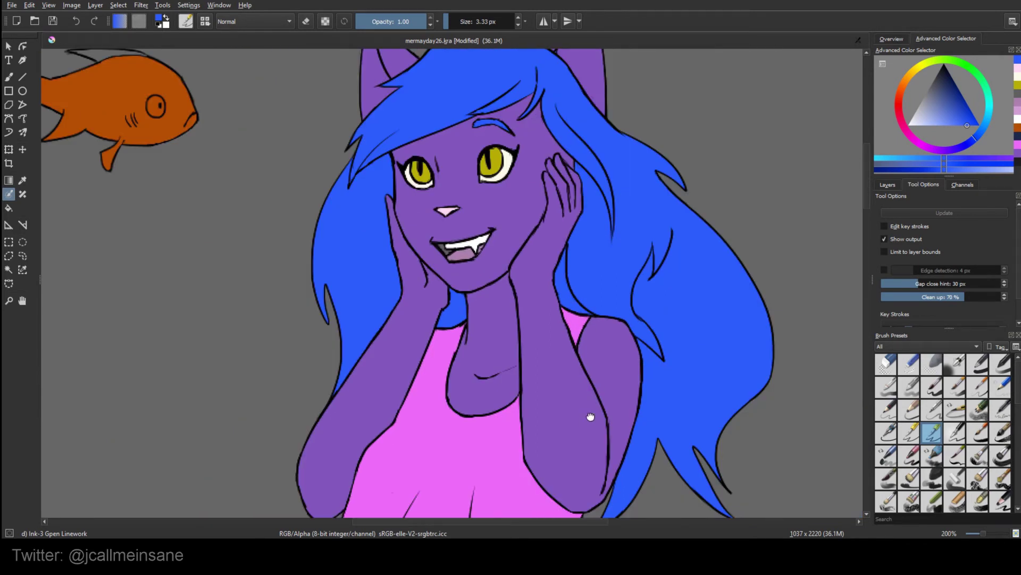
{"action": "left_click_drag", "start_coordinate": [588, 416], "coordinate": [617, 255]}
{"action": "scroll", "coordinate": [630, 250], "scroll_direction": "down", "scroll_amount": 1}
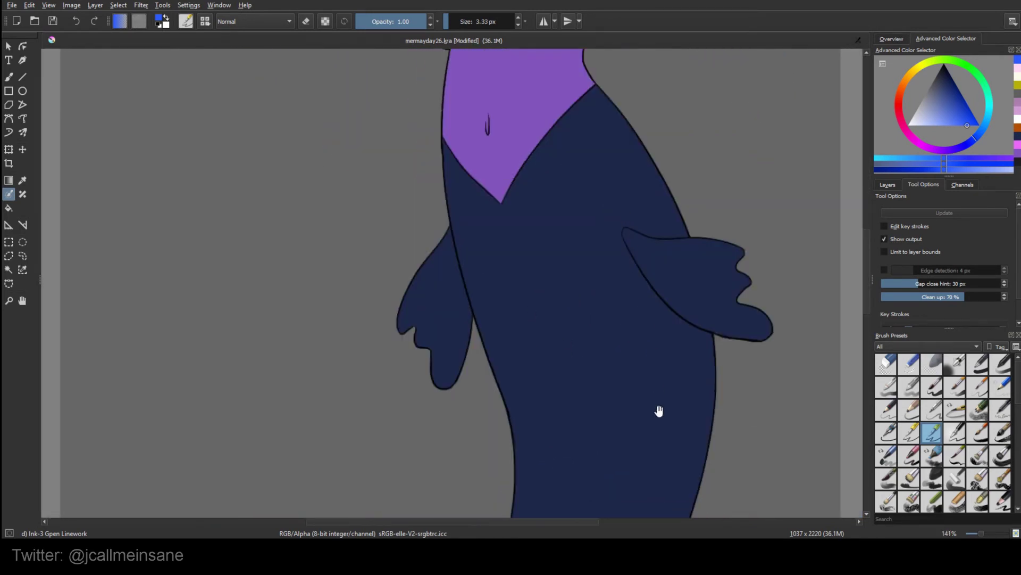
{"action": "left_click_drag", "start_coordinate": [659, 413], "coordinate": [655, 280]}
{"action": "scroll", "coordinate": [657, 285], "scroll_direction": "up", "scroll_amount": 1}
{"action": "left_click_drag", "start_coordinate": [552, 372], "coordinate": [662, 238]}
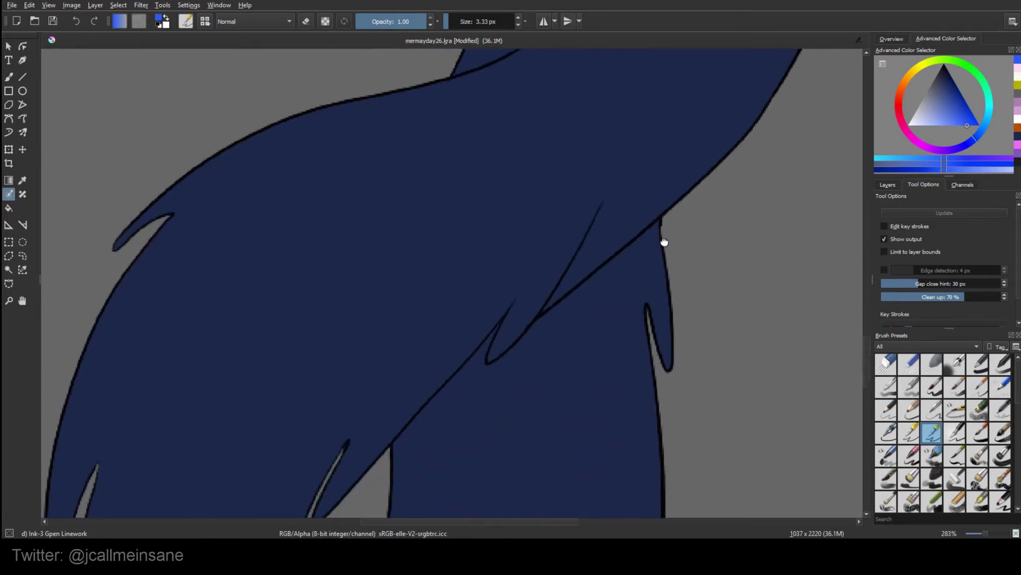
{"action": "scroll", "coordinate": [664, 277], "scroll_direction": "up", "scroll_amount": 1}
{"action": "left_click_drag", "start_coordinate": [667, 316], "coordinate": [694, 198]}
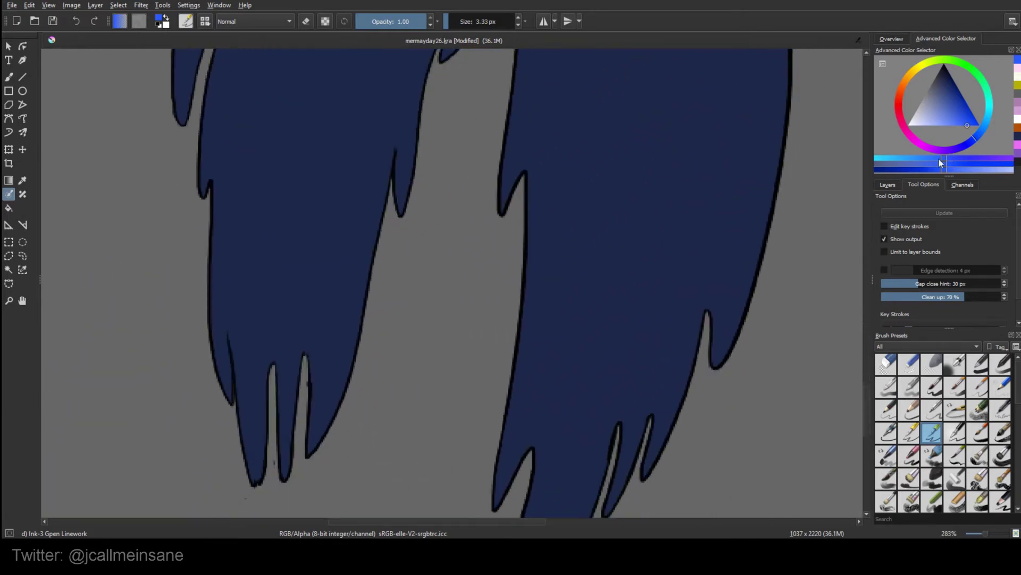
Step: Make the white background Layer 4 visible and center the whole mermaid in view
{"action": "left_click", "coordinate": [888, 185]}
{"action": "left_click", "coordinate": [880, 275]}
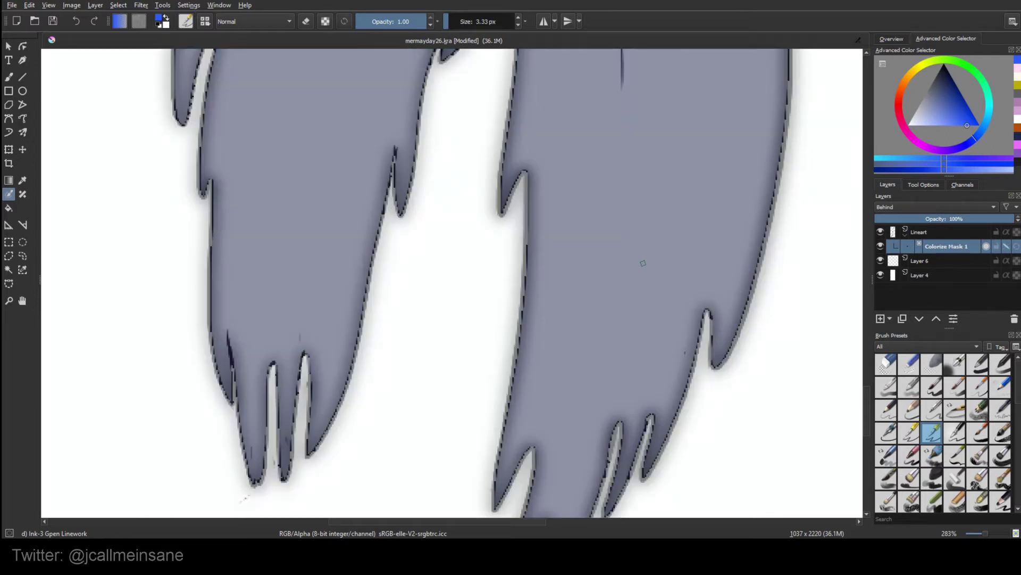
{"action": "scroll", "coordinate": [647, 375], "scroll_direction": "down", "scroll_amount": 3}
{"action": "scroll", "coordinate": [659, 426], "scroll_direction": "up", "scroll_amount": 10}
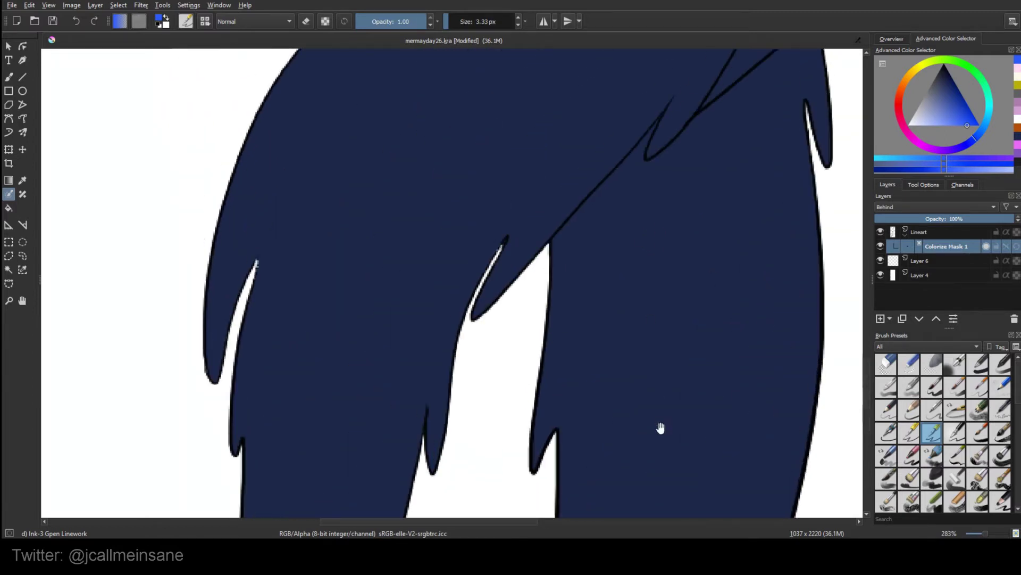
{"action": "scroll", "coordinate": [594, 216], "scroll_direction": "up", "scroll_amount": 15}
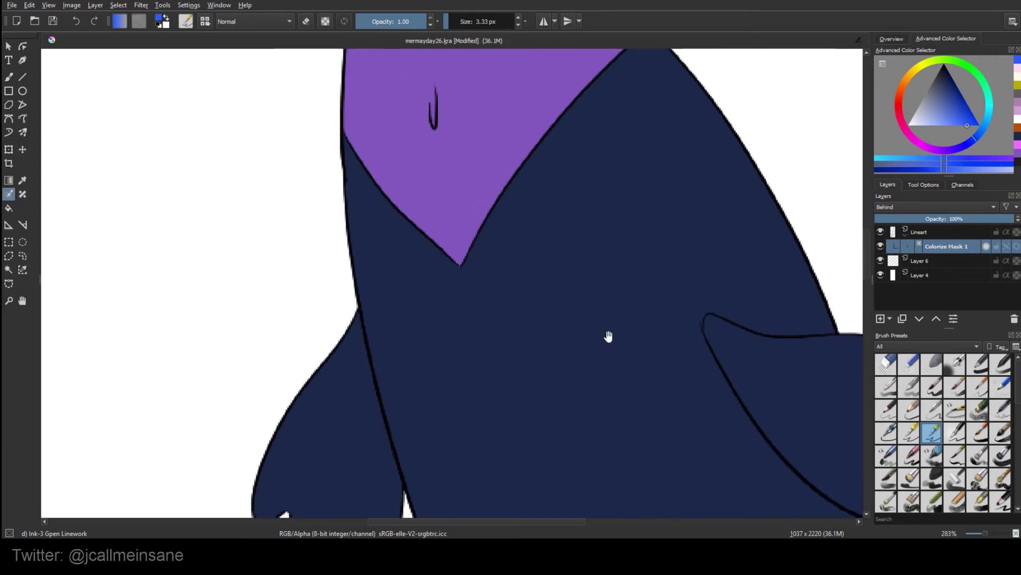
{"action": "scroll", "coordinate": [570, 308], "scroll_direction": "up", "scroll_amount": 2}
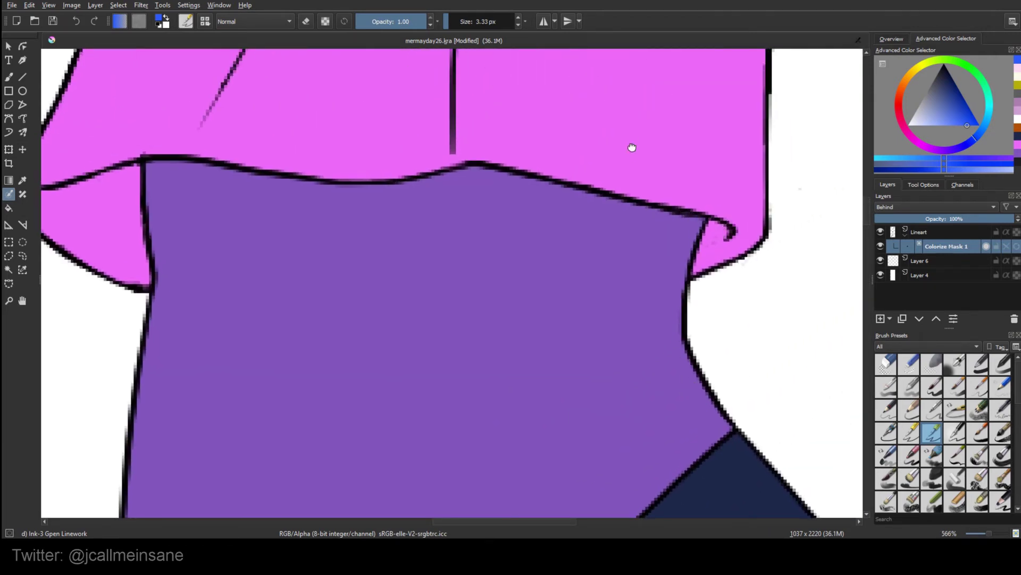
{"action": "scroll", "coordinate": [631, 148], "scroll_direction": "down", "scroll_amount": 1}
{"action": "scroll", "coordinate": [607, 269], "scroll_direction": "up", "scroll_amount": 5}
{"action": "scroll", "coordinate": [609, 340], "scroll_direction": "up", "scroll_amount": 10}
{"action": "scroll", "coordinate": [605, 292], "scroll_direction": "left", "scroll_amount": 10}
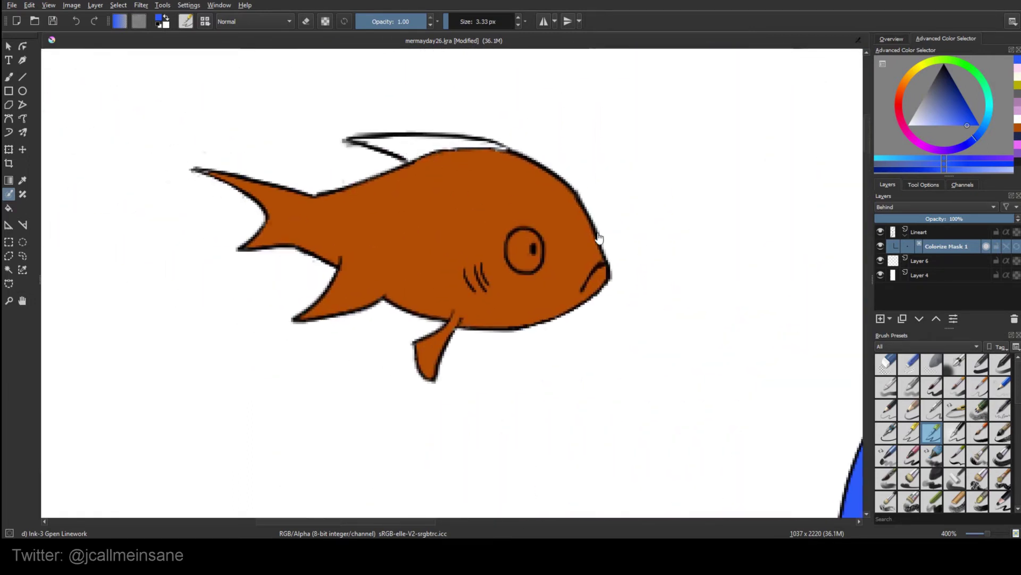
{"action": "scroll", "coordinate": [600, 239], "scroll_direction": "right", "scroll_amount": 8}
{"action": "scroll", "coordinate": [534, 244], "scroll_direction": "down", "scroll_amount": 1}
{"action": "scroll", "coordinate": [533, 286], "scroll_direction": "down", "scroll_amount": 3}
{"action": "scroll", "coordinate": [551, 365], "scroll_direction": "down", "scroll_amount": 3}
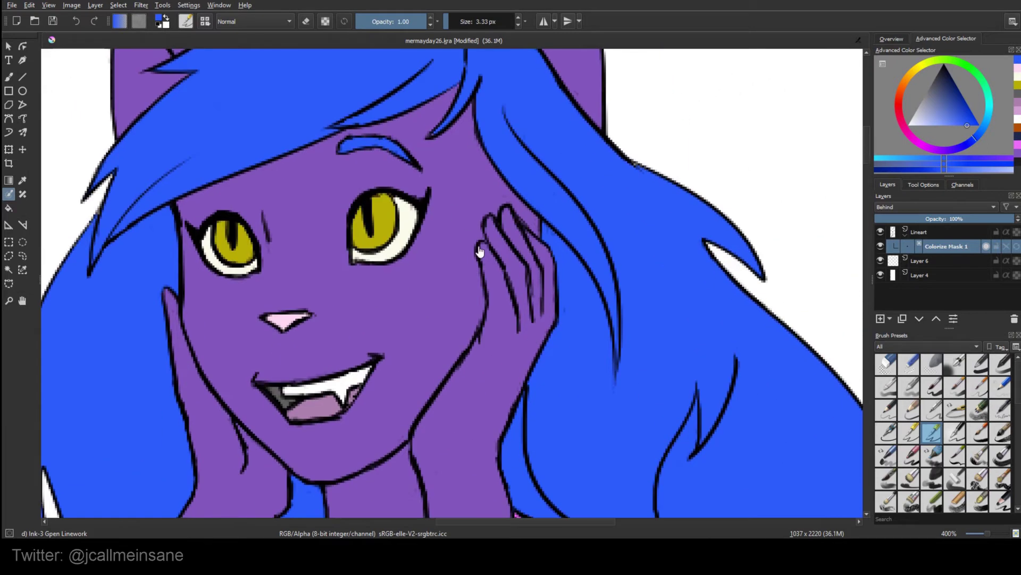
{"action": "scroll", "coordinate": [519, 342], "scroll_direction": "down", "scroll_amount": 4}
{"action": "scroll", "coordinate": [601, 201], "scroll_direction": "down", "scroll_amount": 3}
{"action": "scroll", "coordinate": [588, 258], "scroll_direction": "down", "scroll_amount": 2}
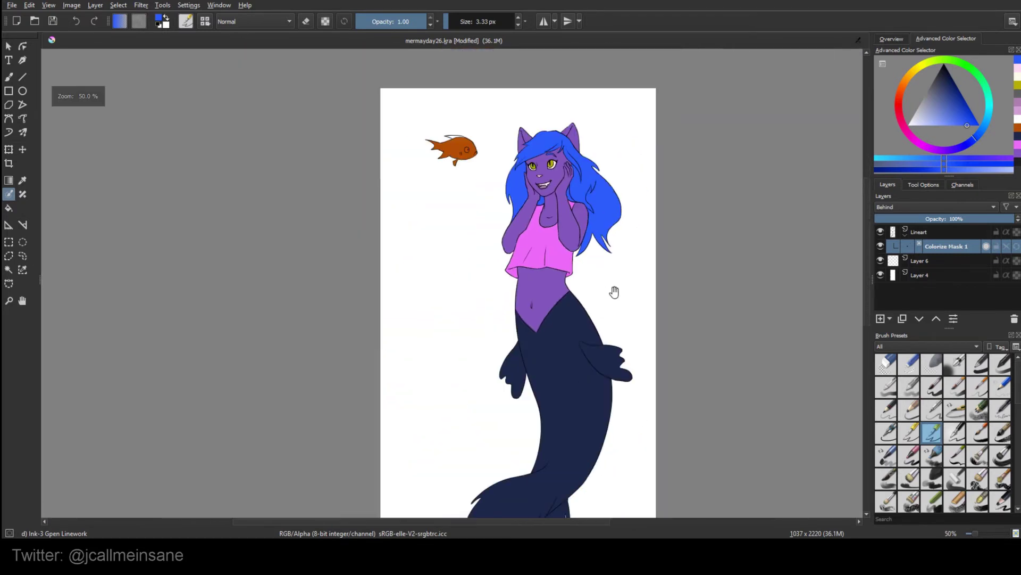
{"action": "scroll", "coordinate": [611, 290], "scroll_direction": "down", "scroll_amount": 1}
{"action": "scroll", "coordinate": [590, 271], "scroll_direction": "down", "scroll_amount": 2}
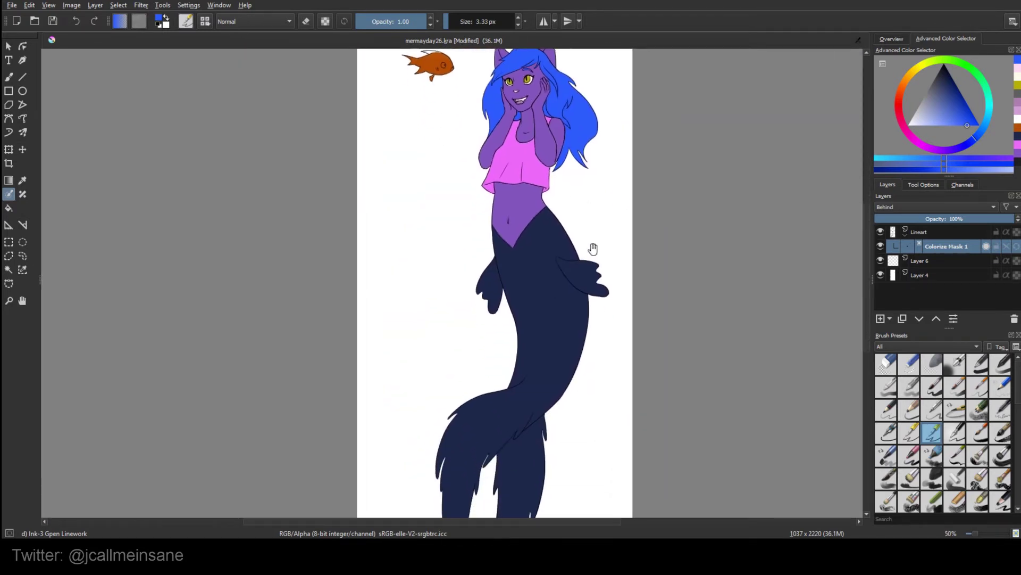
{"action": "scroll", "coordinate": [597, 247], "scroll_direction": "down", "scroll_amount": 1}
{"action": "left_click_drag", "start_coordinate": [609, 240], "coordinate": [604, 273]}
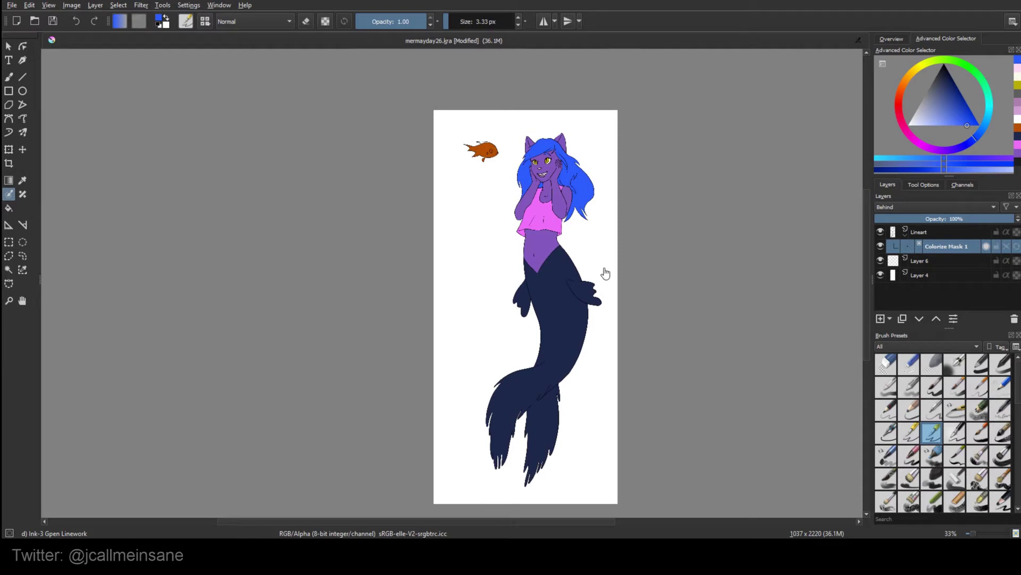
{"action": "scroll", "coordinate": [605, 274], "scroll_direction": "up", "scroll_amount": 1}
{"action": "left_click_drag", "start_coordinate": [600, 221], "coordinate": [621, 262]}
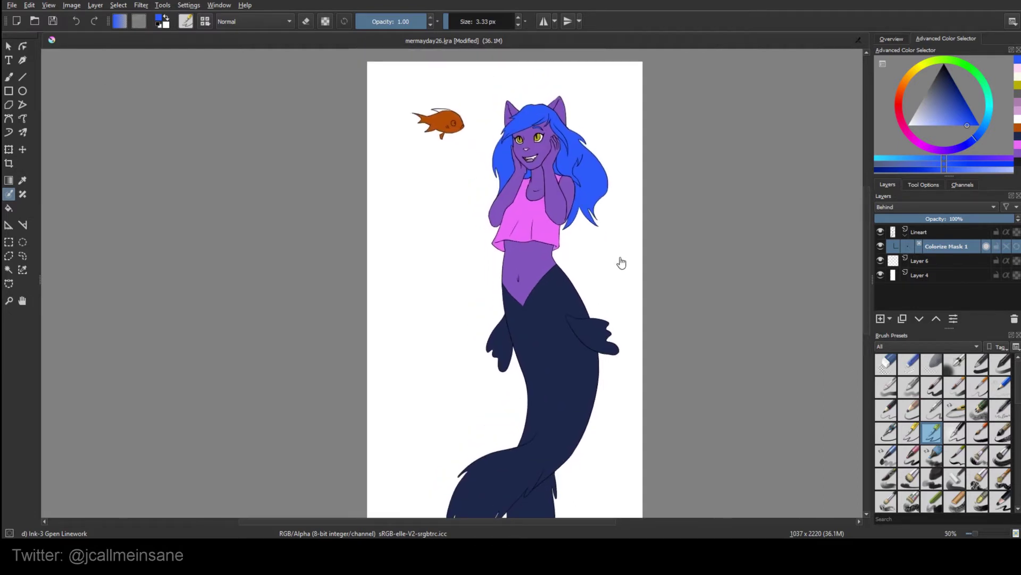
Step: Turn Edit key strokes back on, zoom to actual size and keep the ink pen brush
{"action": "left_click", "coordinate": [924, 185]}
{"action": "left_click", "coordinate": [884, 227]}
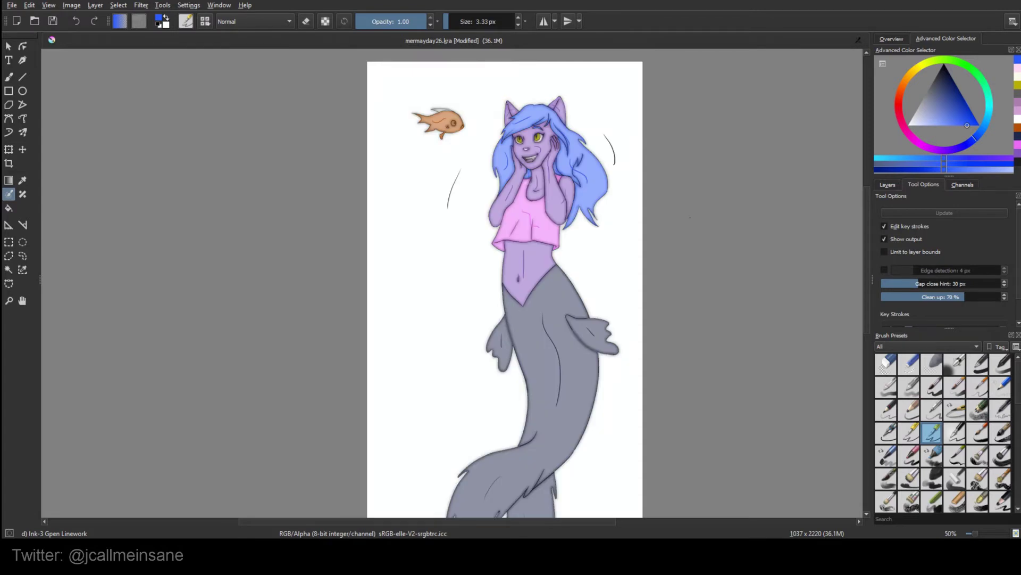
{"action": "key", "text": "1"}
{"action": "right_click", "coordinate": [393, 286]}
{"action": "left_click", "coordinate": [381, 219]}
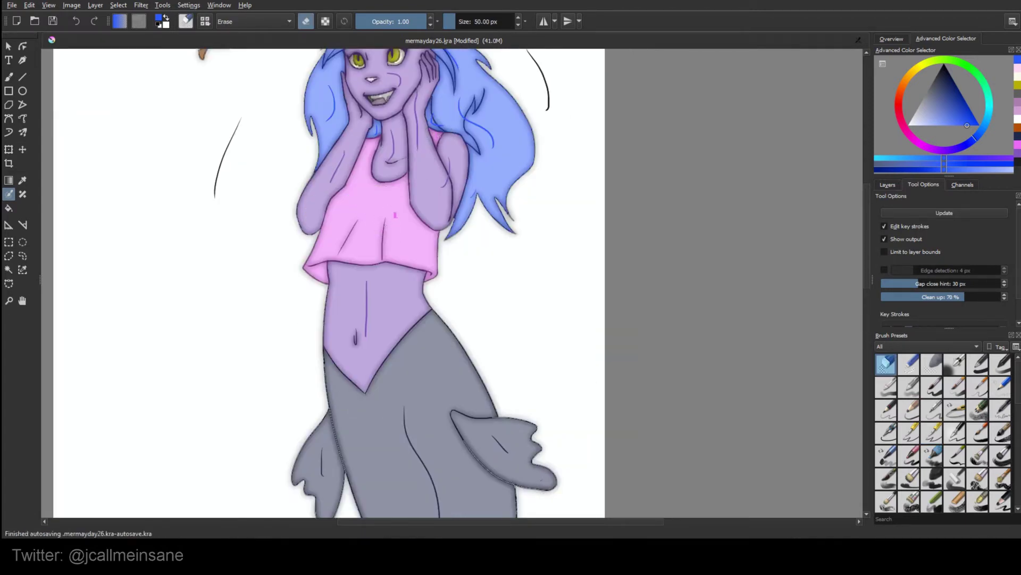
{"action": "right_click", "coordinate": [591, 230]}
{"action": "left_click", "coordinate": [658, 251]}
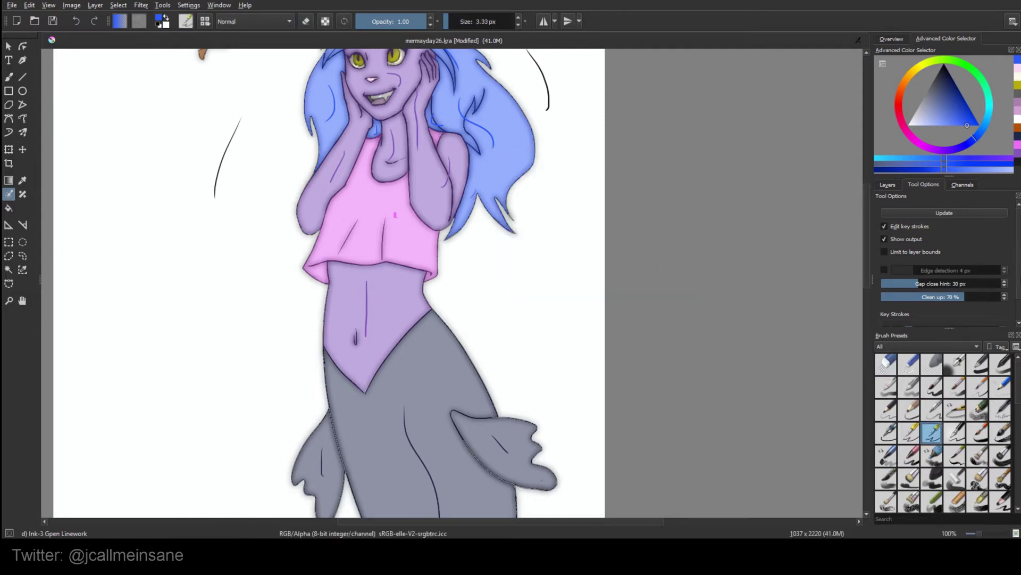
Step: Select the pink swatch in Key Strokes, remove it and update the mask
{"action": "left_click", "coordinate": [887, 302]}
{"action": "left_click", "coordinate": [939, 316]}
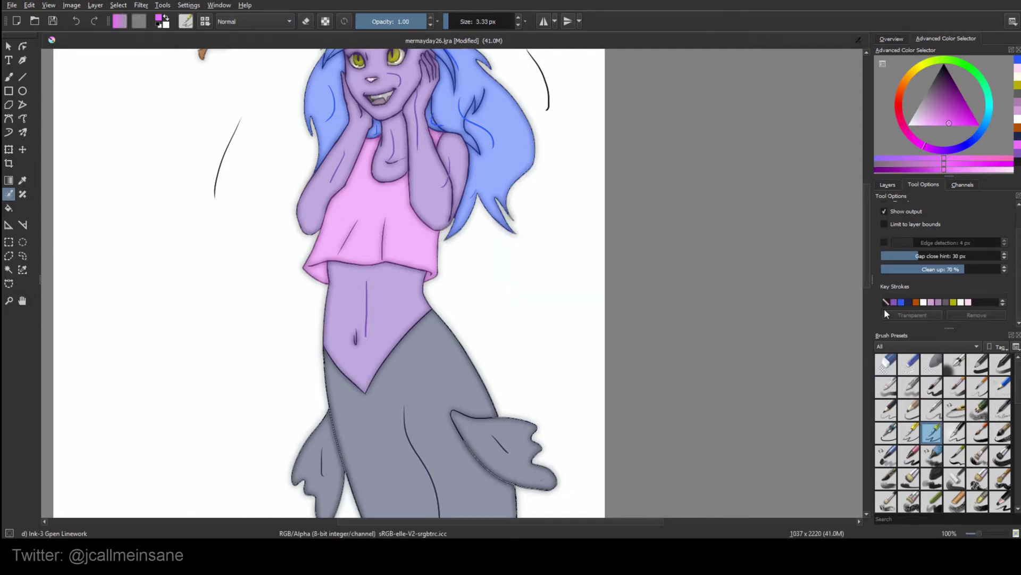
{"action": "left_click_drag", "start_coordinate": [576, 271], "coordinate": [707, 322]}
{"action": "scroll", "coordinate": [982, 228], "scroll_direction": "up", "scroll_amount": 2}
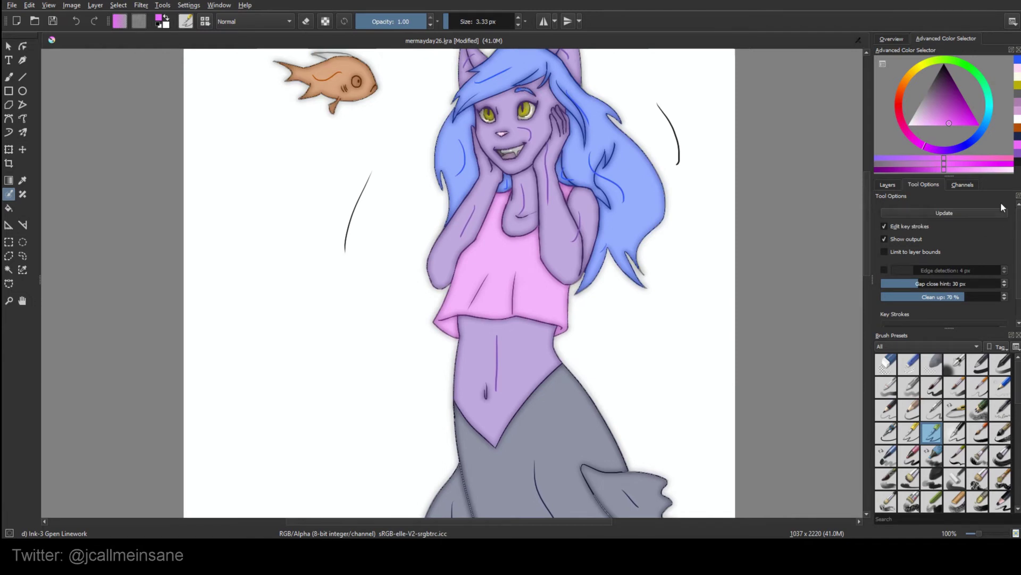
{"action": "left_click", "coordinate": [927, 211]}
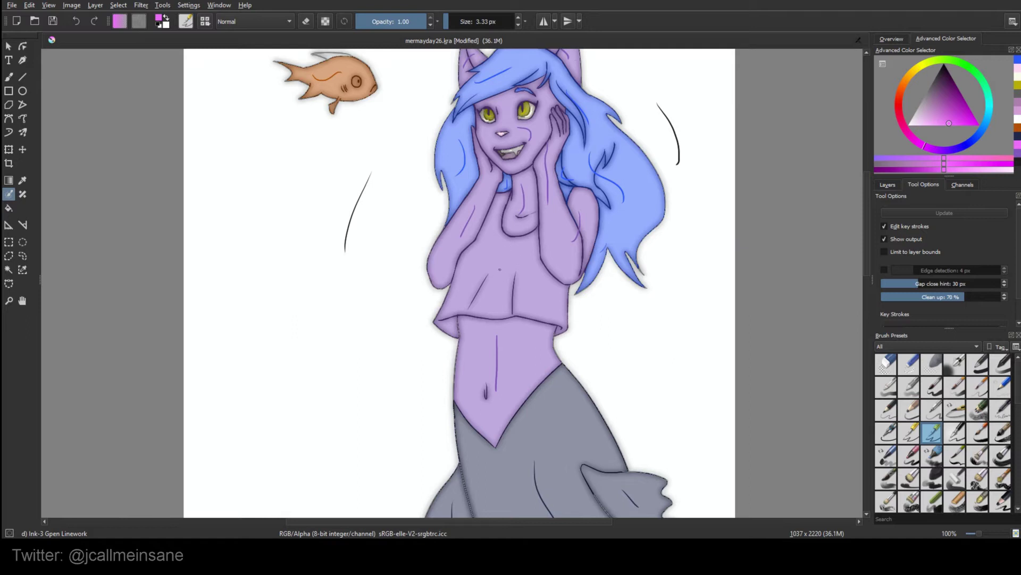
Step: Paint a sea-green key stroke on the crop top, update the mask and preview the solid colours
{"action": "left_click_drag", "start_coordinate": [989, 120], "coordinate": [987, 87]}
{"action": "left_click_drag", "start_coordinate": [498, 250], "coordinate": [527, 289]}
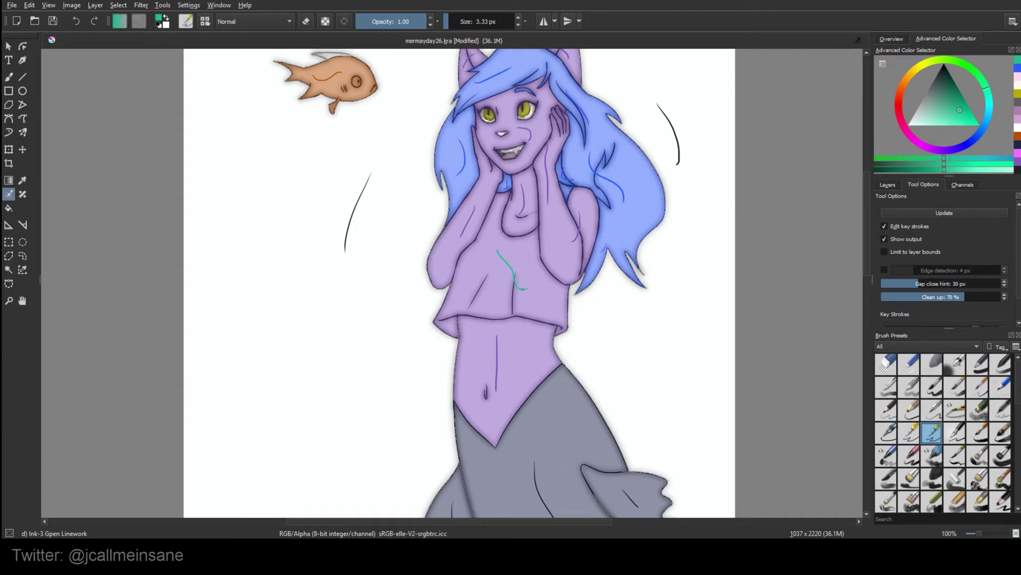
{"action": "left_click", "coordinate": [967, 211]}
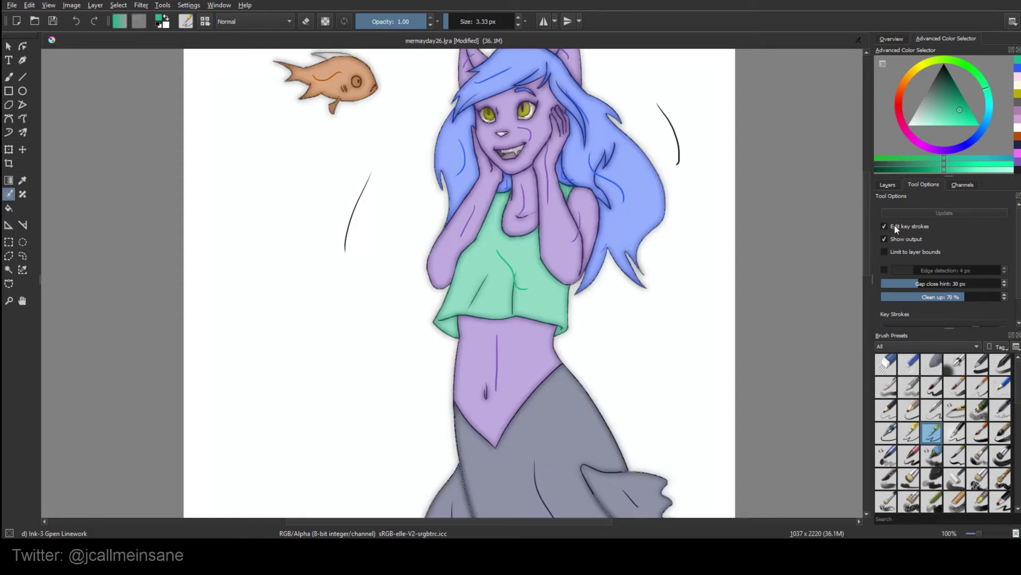
{"action": "left_click", "coordinate": [898, 223]}
{"action": "left_click", "coordinate": [894, 184]}
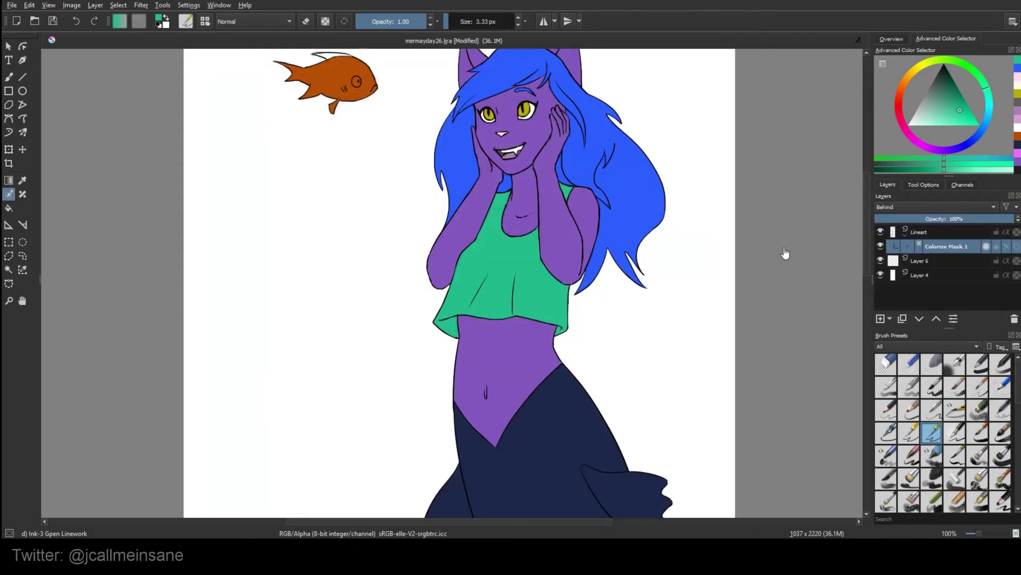
{"action": "scroll", "coordinate": [745, 256], "scroll_direction": "down", "scroll_amount": 2}
{"action": "left_click_drag", "start_coordinate": [736, 257], "coordinate": [615, 196]}
{"action": "scroll", "coordinate": [612, 245], "scroll_direction": "down", "scroll_amount": 1}
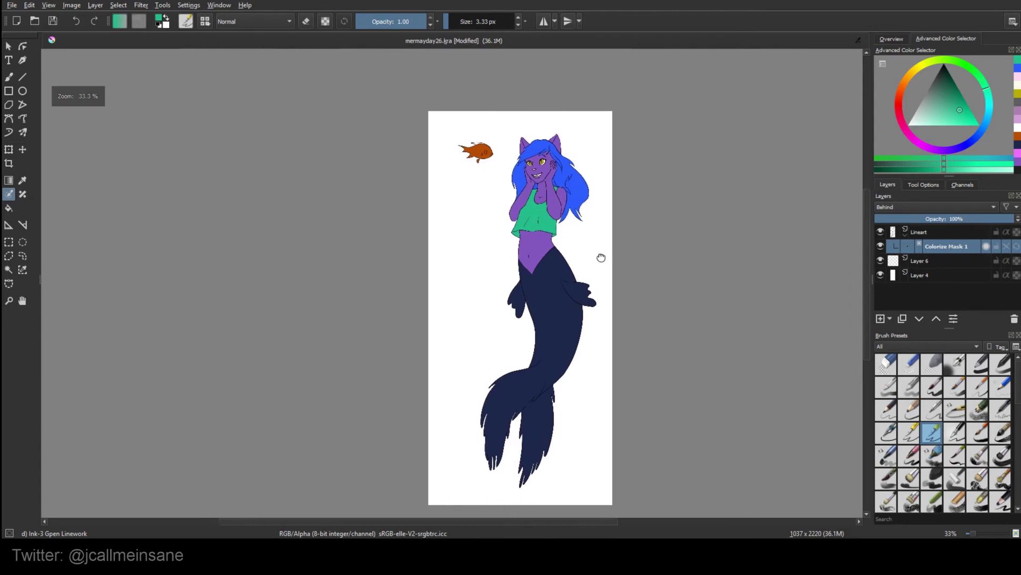
{"action": "scroll", "coordinate": [579, 264], "scroll_direction": "up", "scroll_amount": 2}
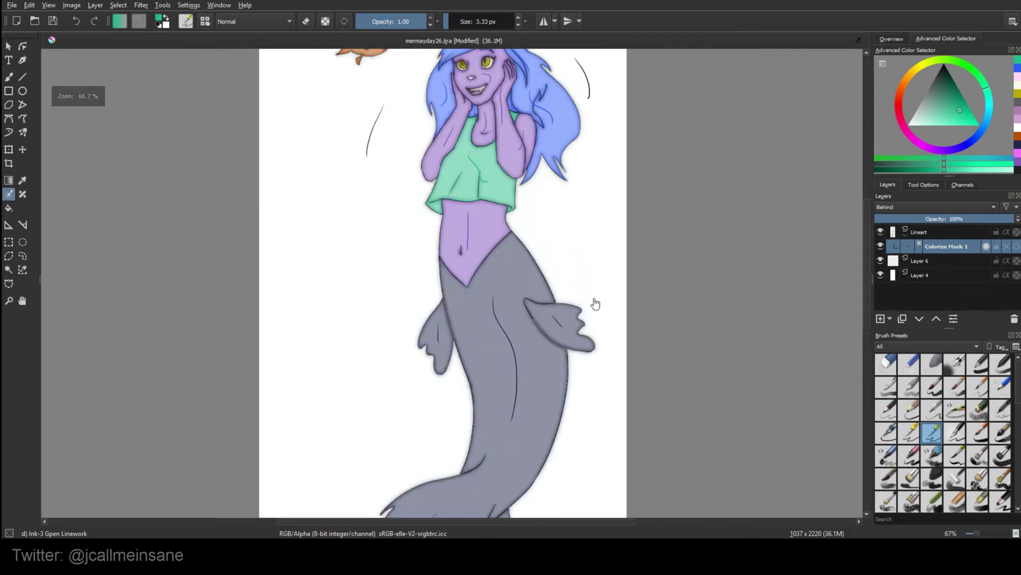
{"action": "left_click_drag", "start_coordinate": [556, 226], "coordinate": [604, 342]}
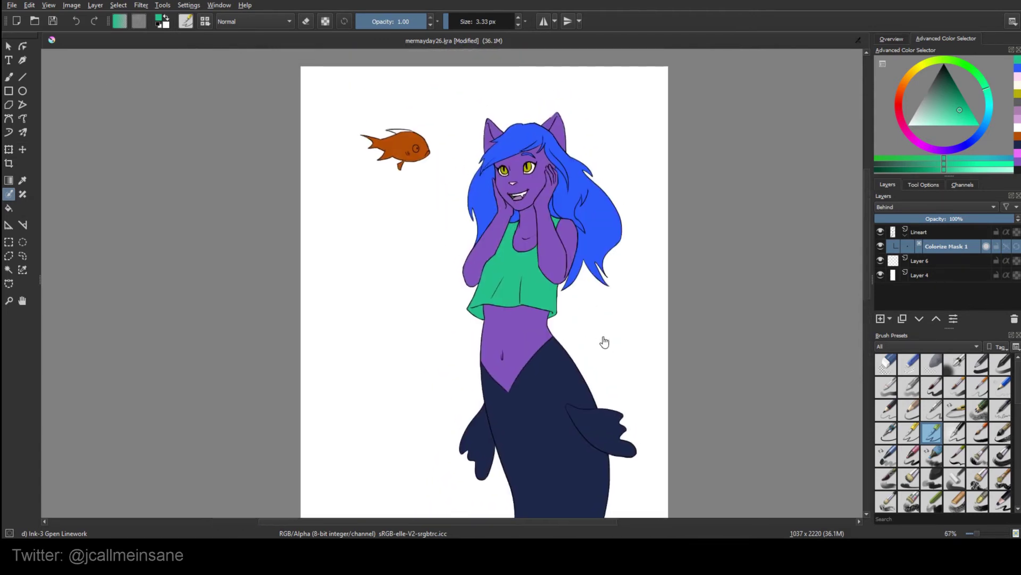
{"action": "scroll", "coordinate": [606, 342], "scroll_direction": "up", "scroll_amount": 1}
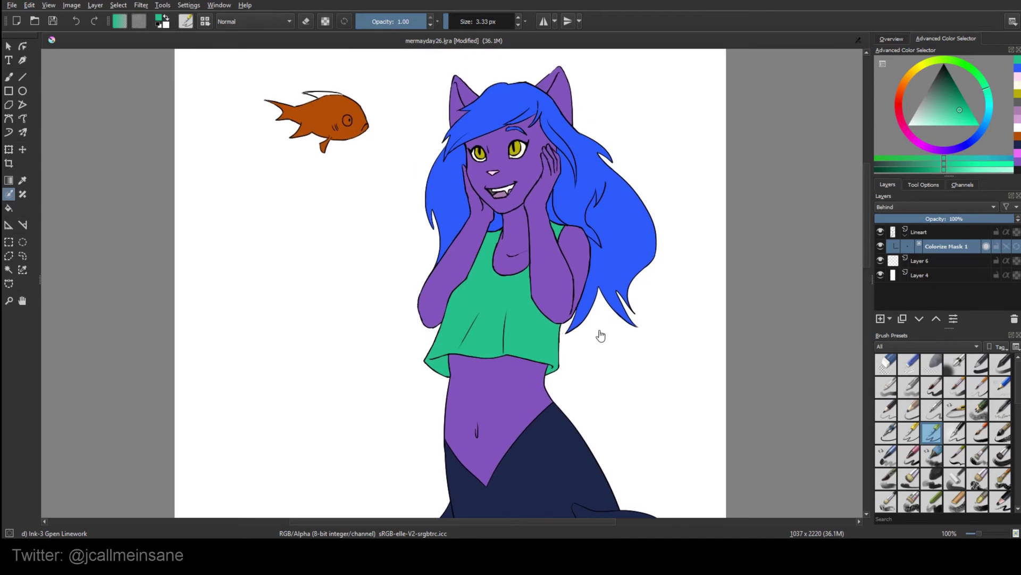
{"action": "scroll", "coordinate": [602, 335], "scroll_direction": "up", "scroll_amount": 1}
{"action": "left_click_drag", "start_coordinate": [591, 298], "coordinate": [611, 346]}
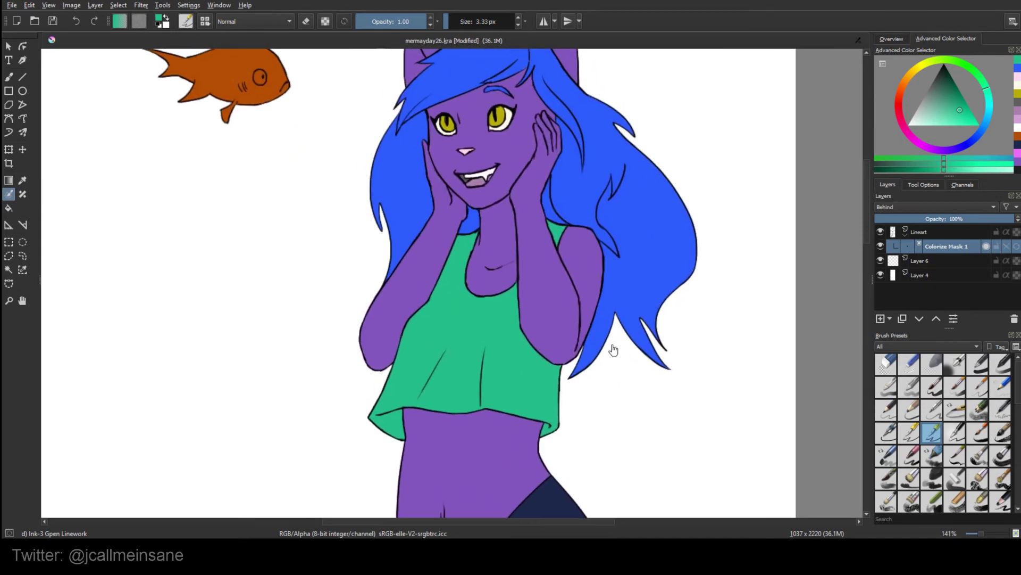
{"action": "scroll", "coordinate": [617, 346], "scroll_direction": "down", "scroll_amount": 2}
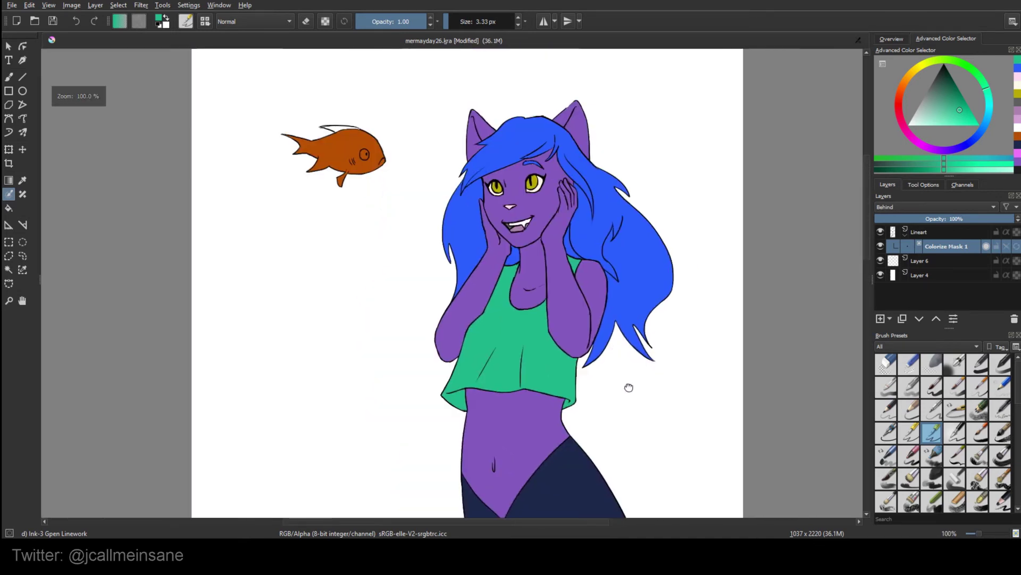
{"action": "left_click_drag", "start_coordinate": [621, 344], "coordinate": [607, 290]}
{"action": "scroll", "coordinate": [609, 290], "scroll_direction": "down", "scroll_amount": 2}
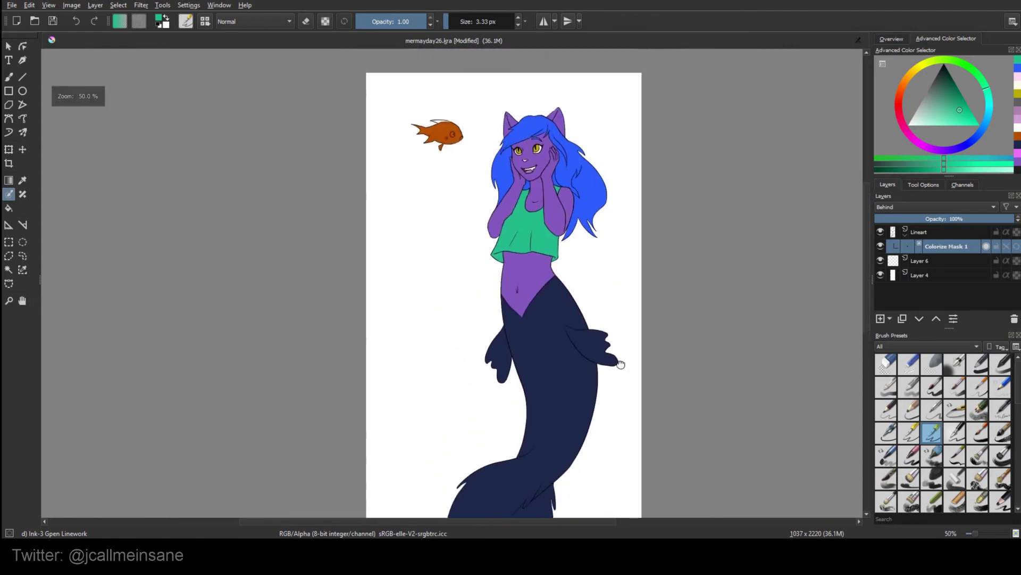
{"action": "scroll", "coordinate": [609, 304], "scroll_direction": "up", "scroll_amount": 1}
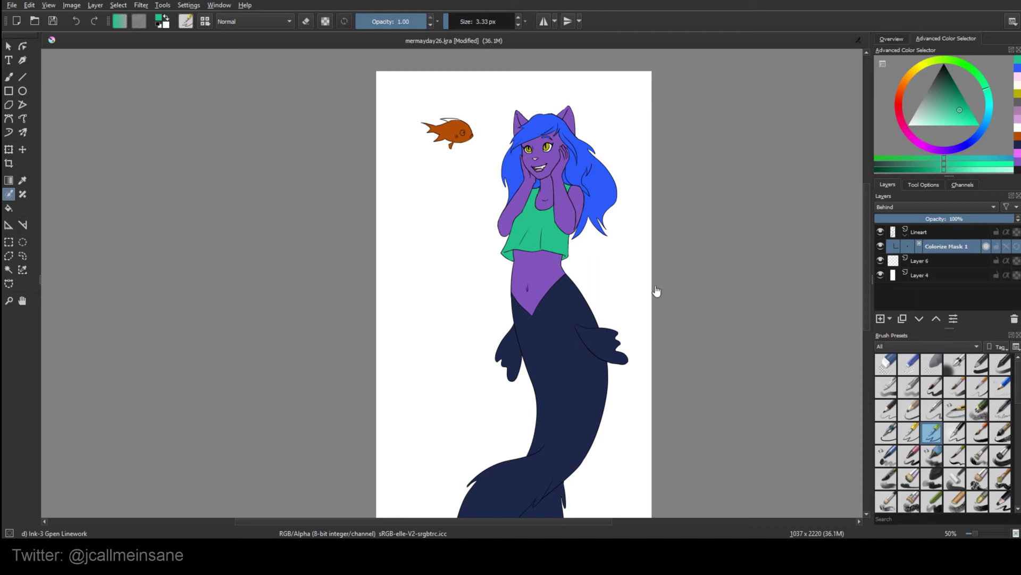
Step: Switch to the Freehand Brush with the Eraser Circle preset
{"action": "key", "text": "b"}
{"action": "right_click", "coordinate": [611, 277]}
{"action": "left_click", "coordinate": [614, 207]}
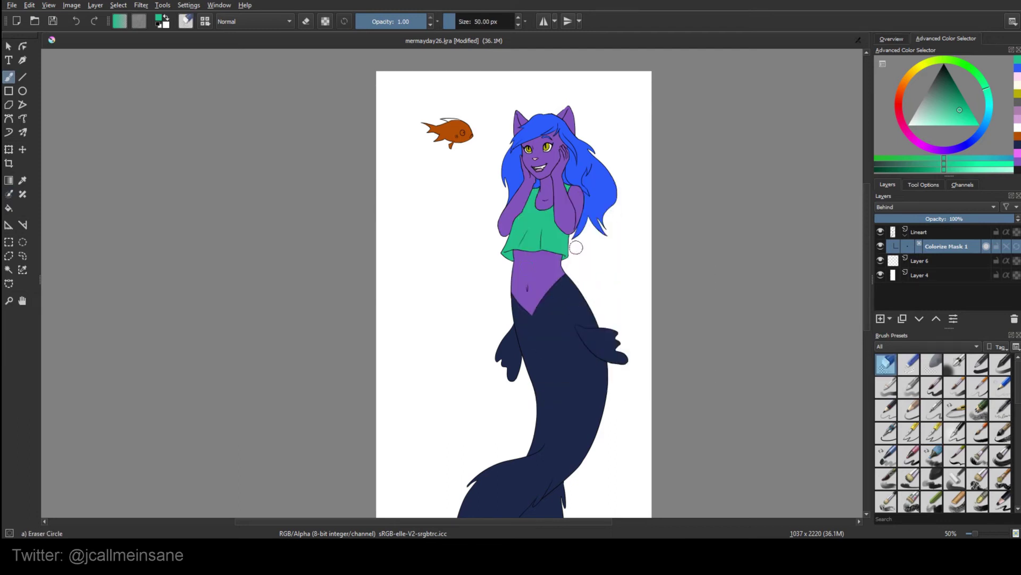
Step: Convert Colorize Mask 1 to a paint layer via Convert > to Paint Layer
{"action": "right_click", "coordinate": [937, 245]}
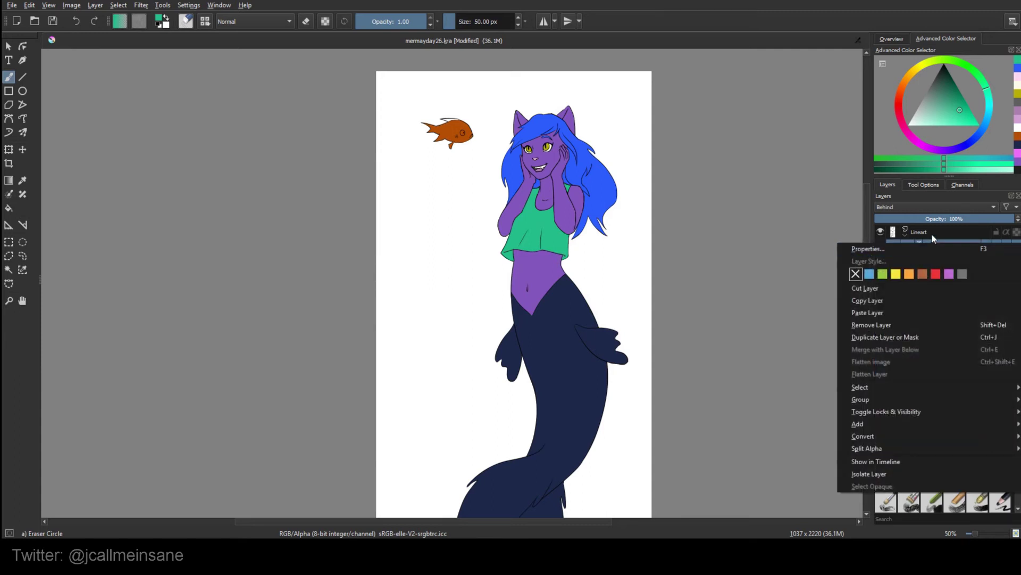
{"action": "mouse_move", "coordinate": [896, 424]}
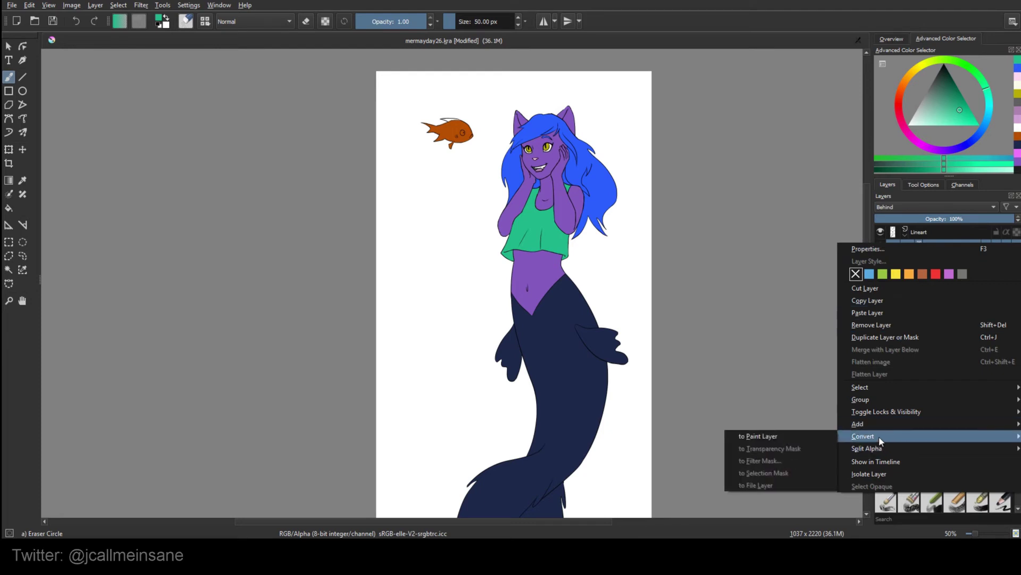
{"action": "left_click", "coordinate": [789, 436]}
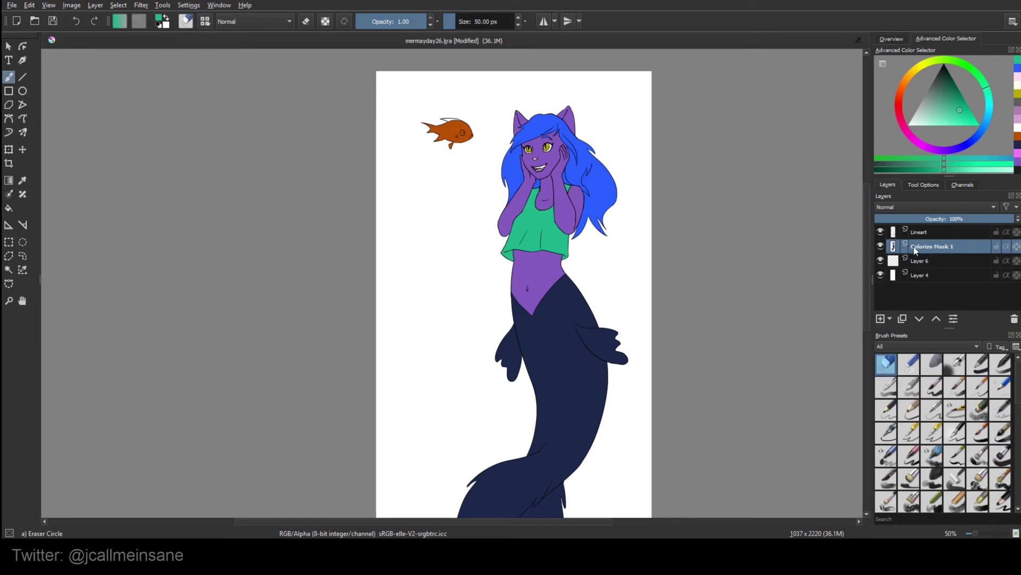
Step: Toggle the flat-colour layer's visibility off and on several times to compare
{"action": "left_click", "coordinate": [882, 245]}
{"action": "left_click", "coordinate": [881, 244]}
{"action": "left_click", "coordinate": [882, 244]}
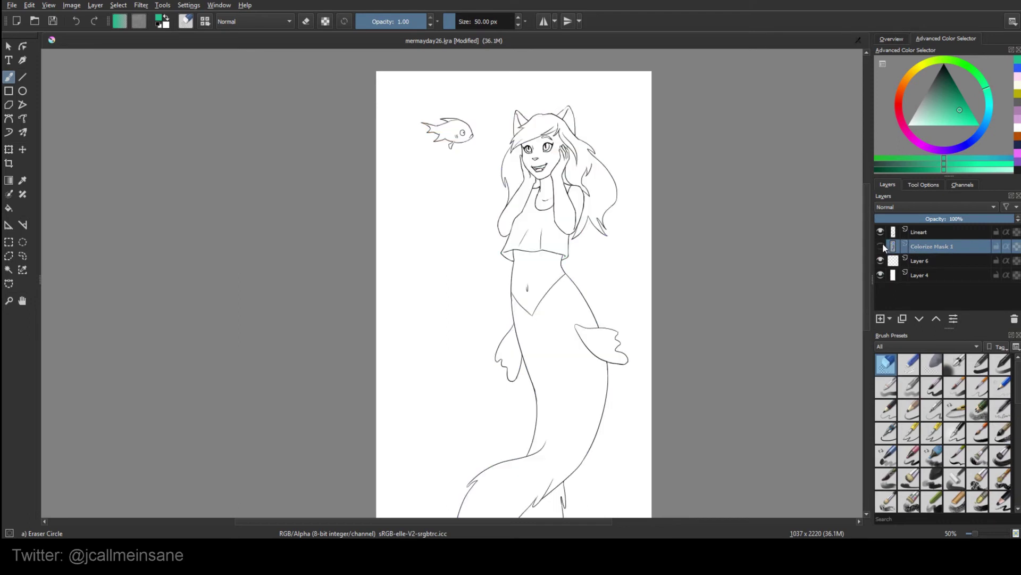
{"action": "left_click", "coordinate": [882, 245]}
{"action": "left_click", "coordinate": [882, 245]}
{"action": "left_click", "coordinate": [882, 245]}
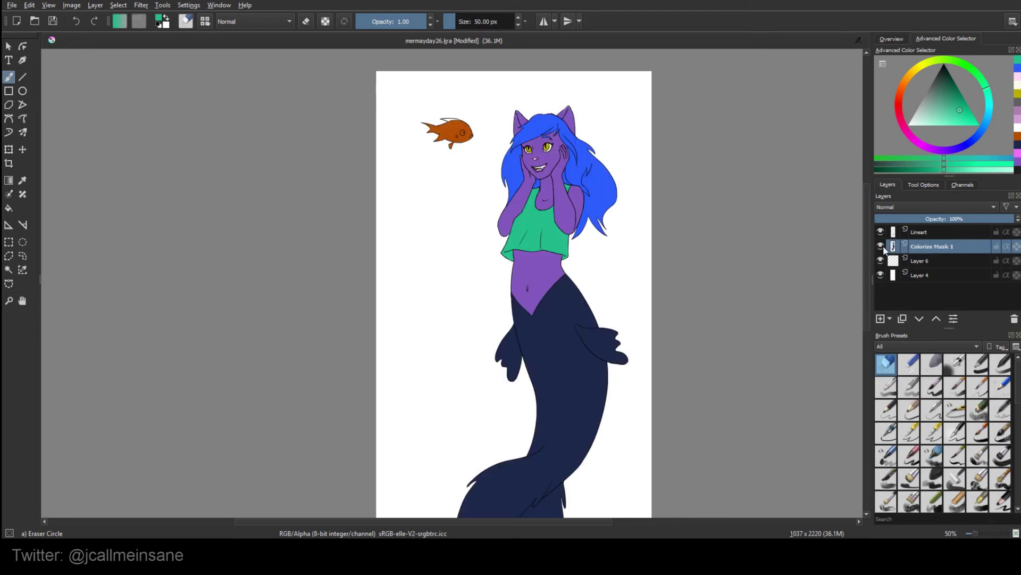
{"action": "left_click", "coordinate": [882, 247]}
{"action": "left_click", "coordinate": [881, 249]}
Step: Try test strokes on the tail, undo them, and return to the Ink-3 Gpen Linework preset
{"action": "mouse_move", "coordinate": [569, 288]}
{"action": "left_mouse_down"}
{"action": "mouse_move", "coordinate": [598, 312]}
{"action": "mouse_move", "coordinate": [596, 361]}
{"action": "mouse_move", "coordinate": [581, 400]}
{"action": "left_mouse_up"}
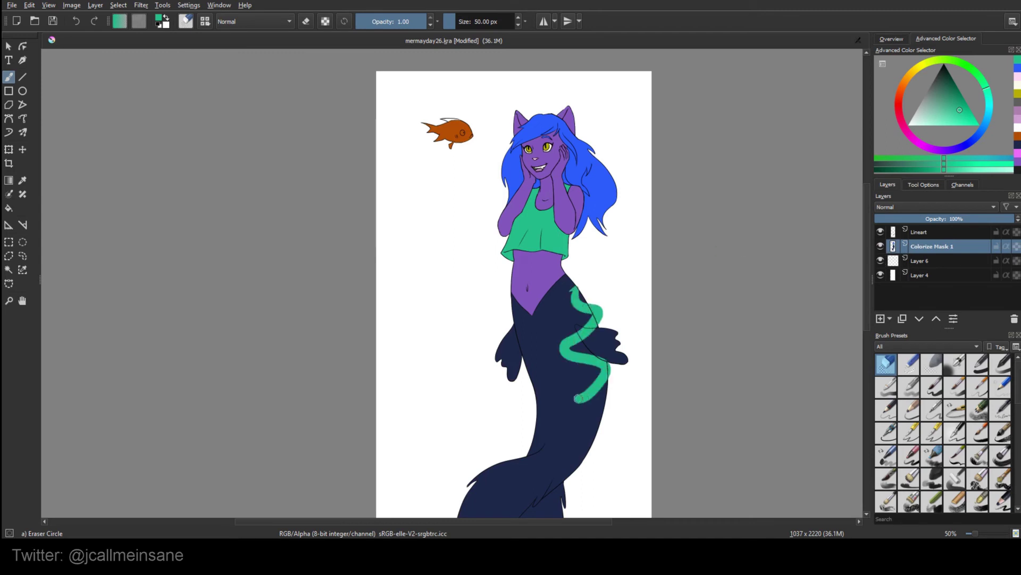
{"action": "key", "text": "ctrl+z"}
{"action": "right_click", "coordinate": [575, 326]}
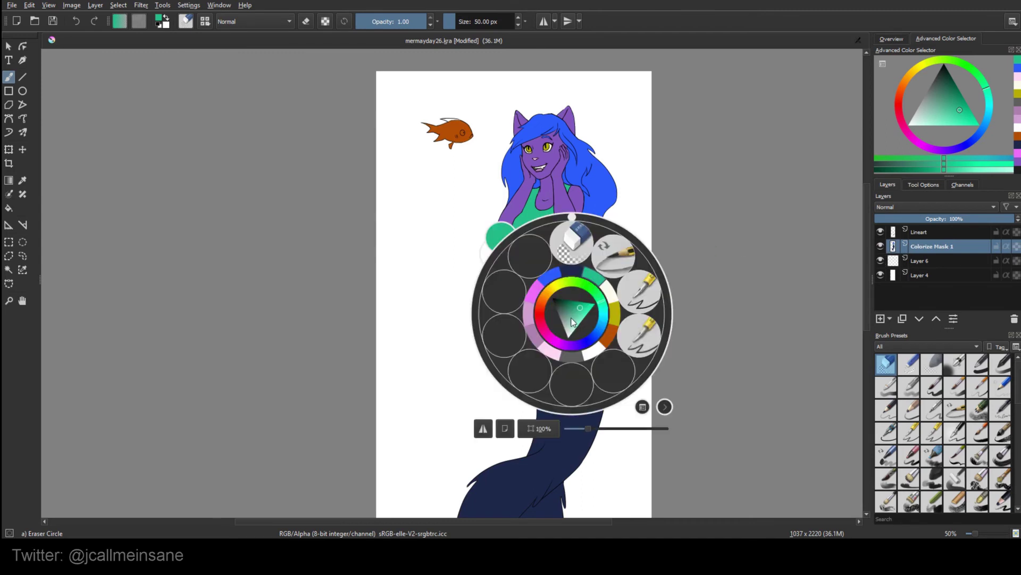
{"action": "right_click", "coordinate": [581, 248]}
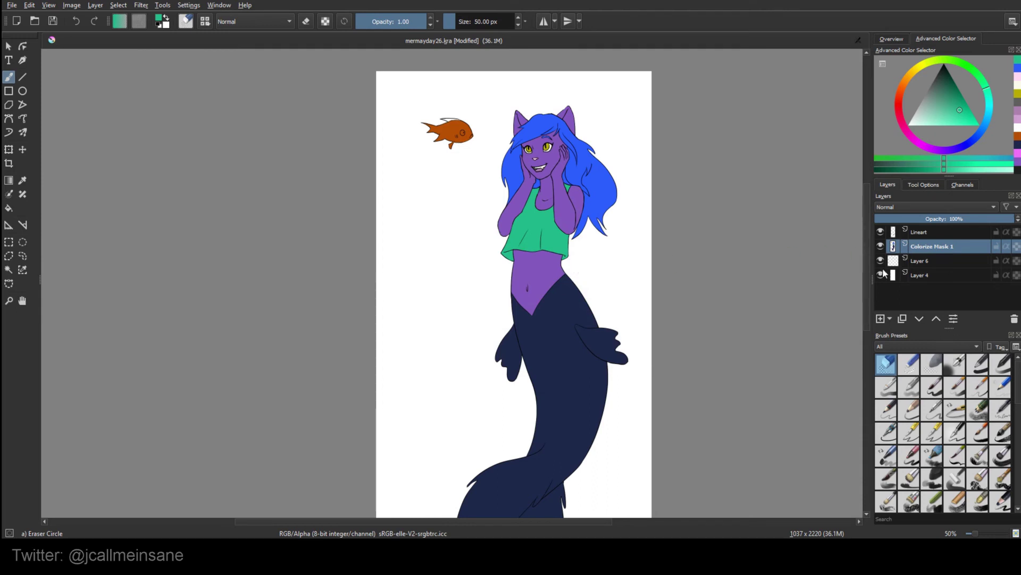
{"action": "key", "text": "e"}
{"action": "mouse_move", "coordinate": [585, 308]}
{"action": "left_mouse_down"}
{"action": "mouse_move", "coordinate": [559, 327]}
{"action": "mouse_move", "coordinate": [612, 349]}
{"action": "mouse_move", "coordinate": [575, 406]}
{"action": "mouse_move", "coordinate": [526, 349]}
{"action": "mouse_move", "coordinate": [579, 202]}
{"action": "mouse_move", "coordinate": [532, 123]}
{"action": "mouse_move", "coordinate": [553, 170]}
{"action": "mouse_move", "coordinate": [538, 266]}
{"action": "left_mouse_up"}
{"action": "right_click", "coordinate": [604, 281]}
{"action": "left_click", "coordinate": [669, 301]}
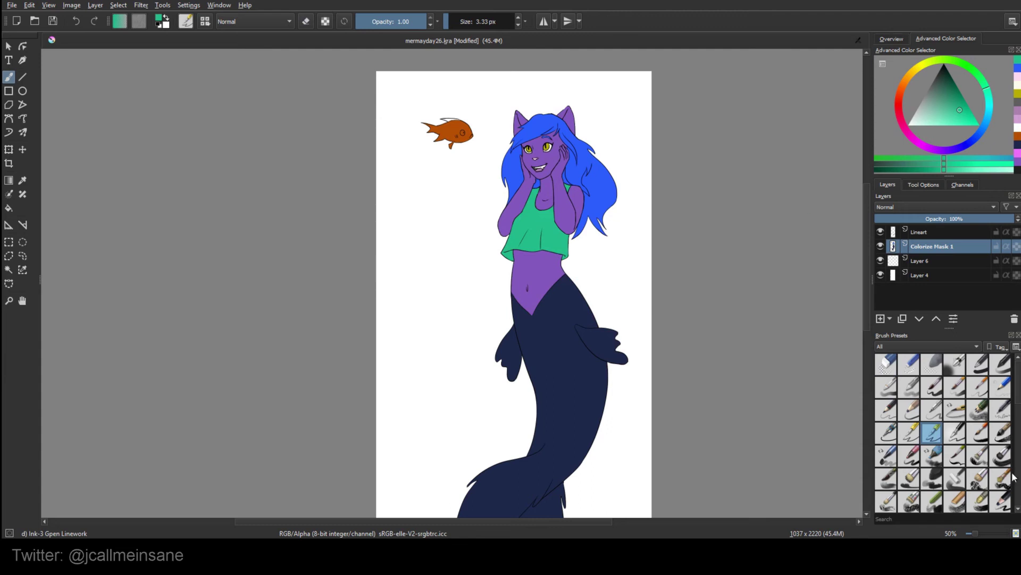
Step: Try the k) Blender Basic brush along the shirt's hem, then undo the blend
{"action": "scroll", "coordinate": [1014, 476], "scroll_direction": "down", "scroll_amount": 3}
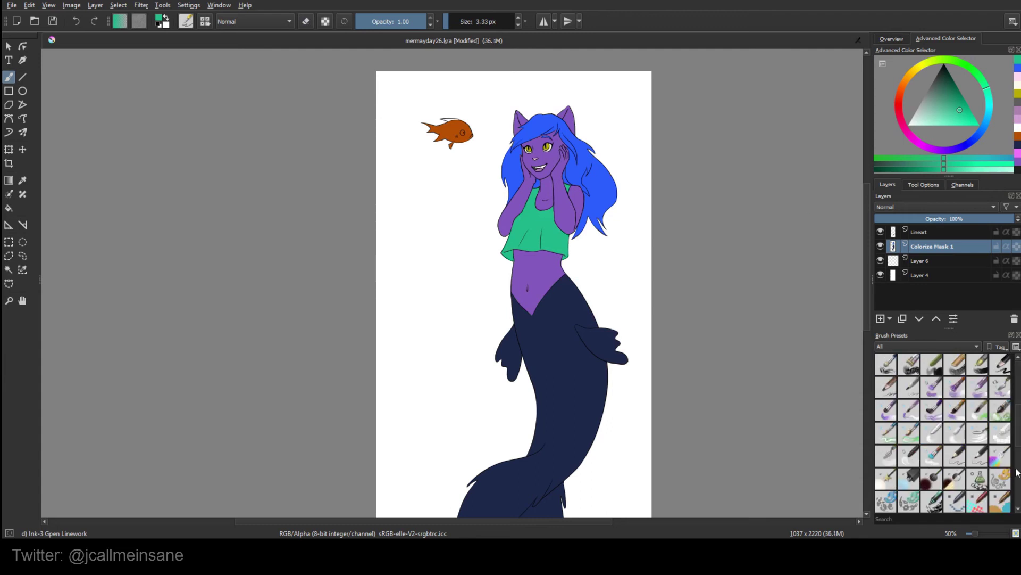
{"action": "scroll", "coordinate": [1016, 463], "scroll_direction": "down", "scroll_amount": 3}
{"action": "scroll", "coordinate": [1016, 430], "scroll_direction": "up", "scroll_amount": 3}
{"action": "left_click", "coordinate": [931, 432]}
{"action": "mouse_move", "coordinate": [547, 275]}
{"action": "left_mouse_down"}
{"action": "mouse_move", "coordinate": [538, 238]}
{"action": "mouse_move", "coordinate": [524, 266]}
{"action": "left_mouse_up"}
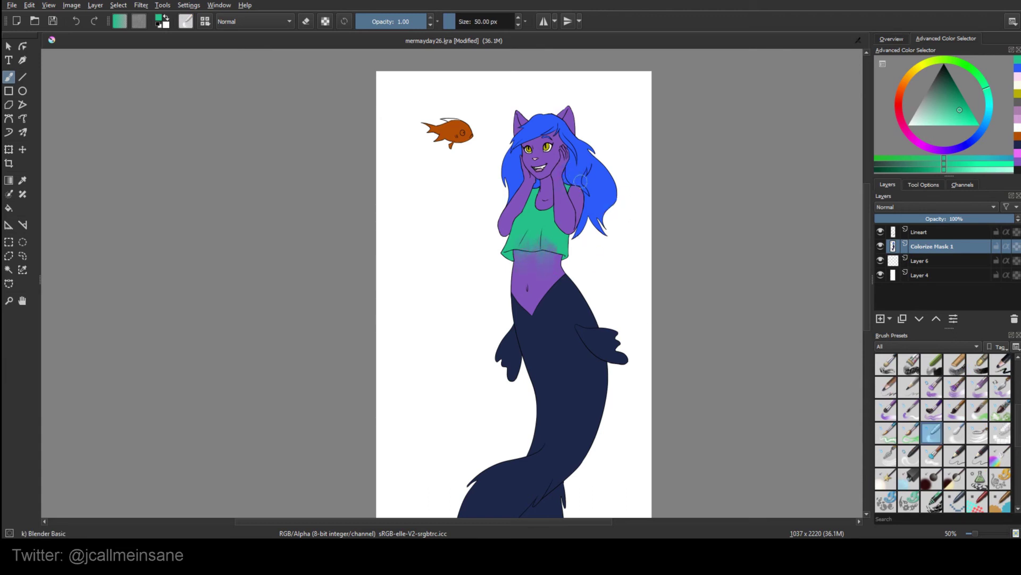
{"action": "key", "text": "ctrl+z"}
{"action": "key", "text": "ctrl+z"}
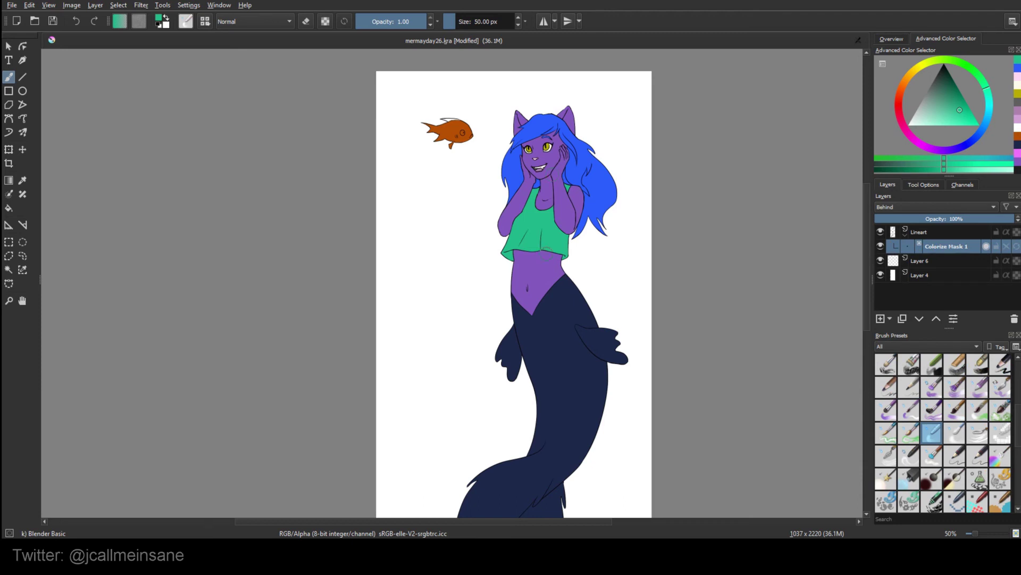
{"action": "scroll", "coordinate": [582, 292], "scroll_direction": "down", "scroll_amount": 3}
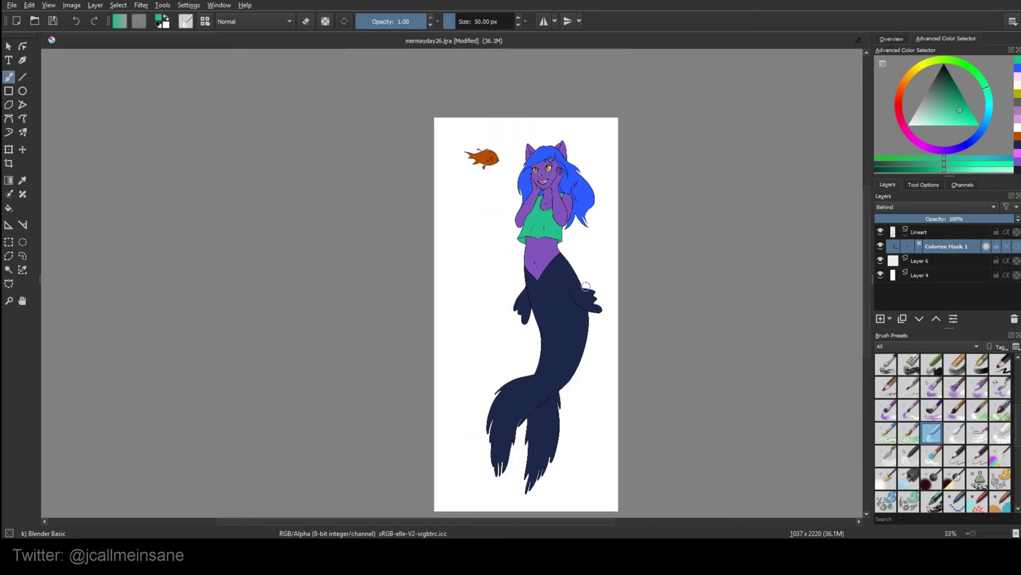
{"action": "left_click_drag", "start_coordinate": [616, 255], "coordinate": [605, 235]}
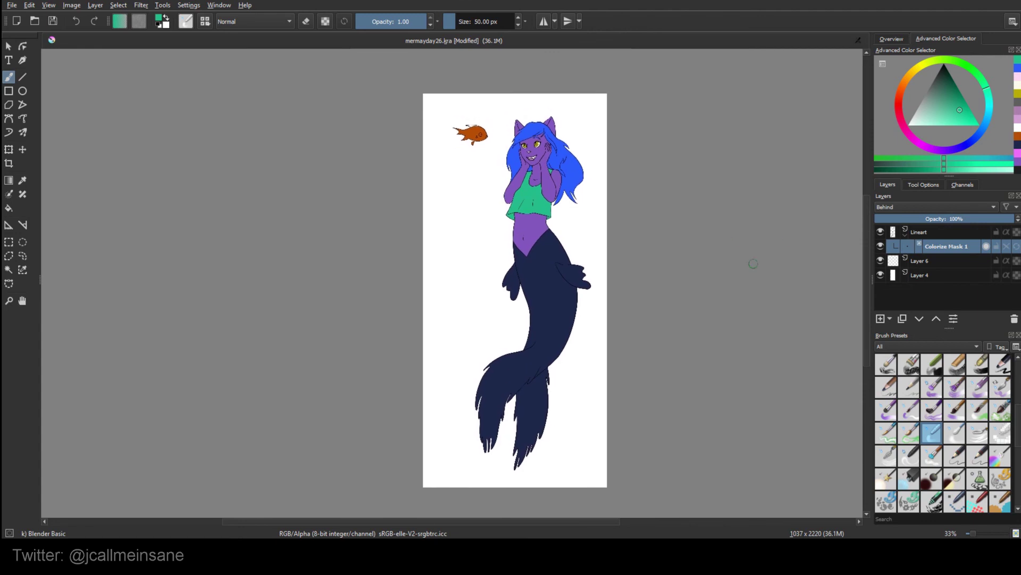